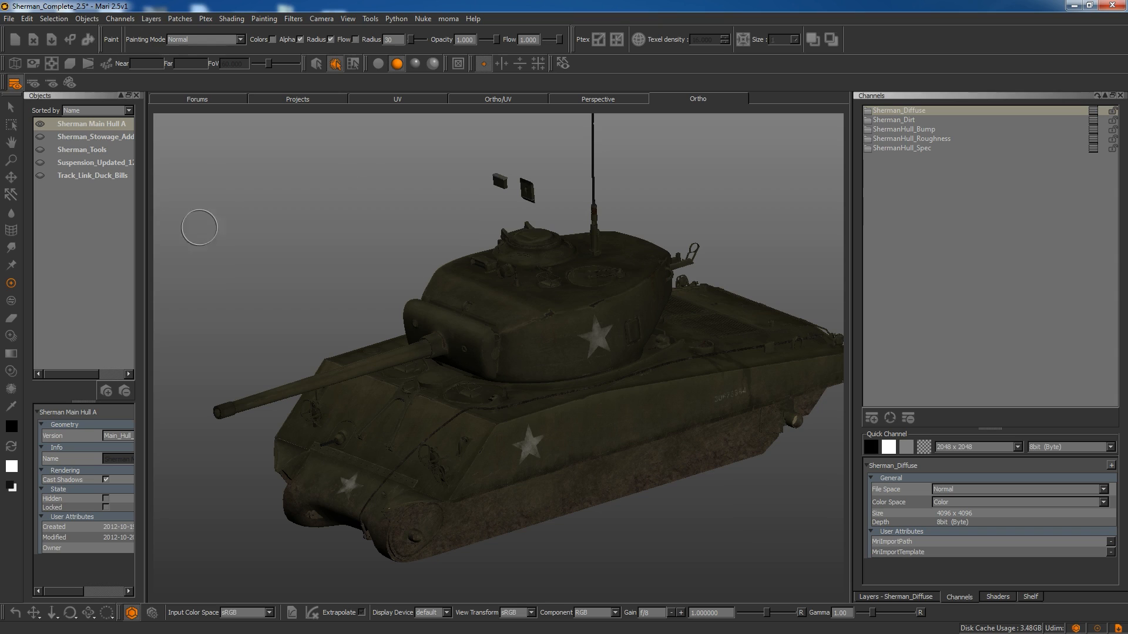
Step: Show the stowage and suspension objects with the main hull to inspect them, and hide both again
click(40, 137)
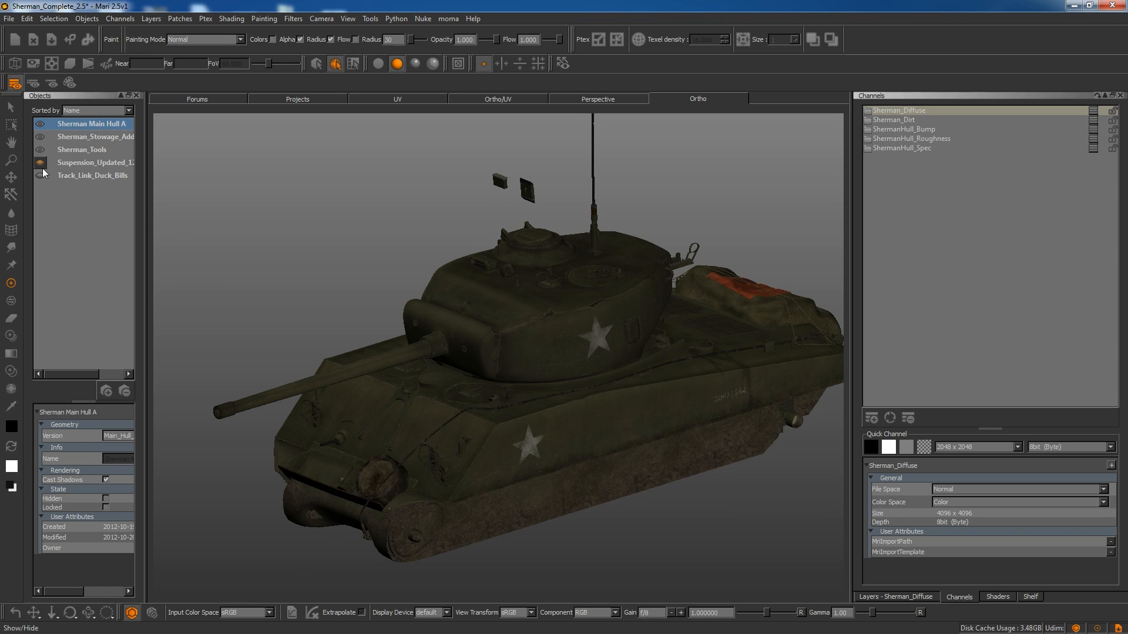
click(40, 162)
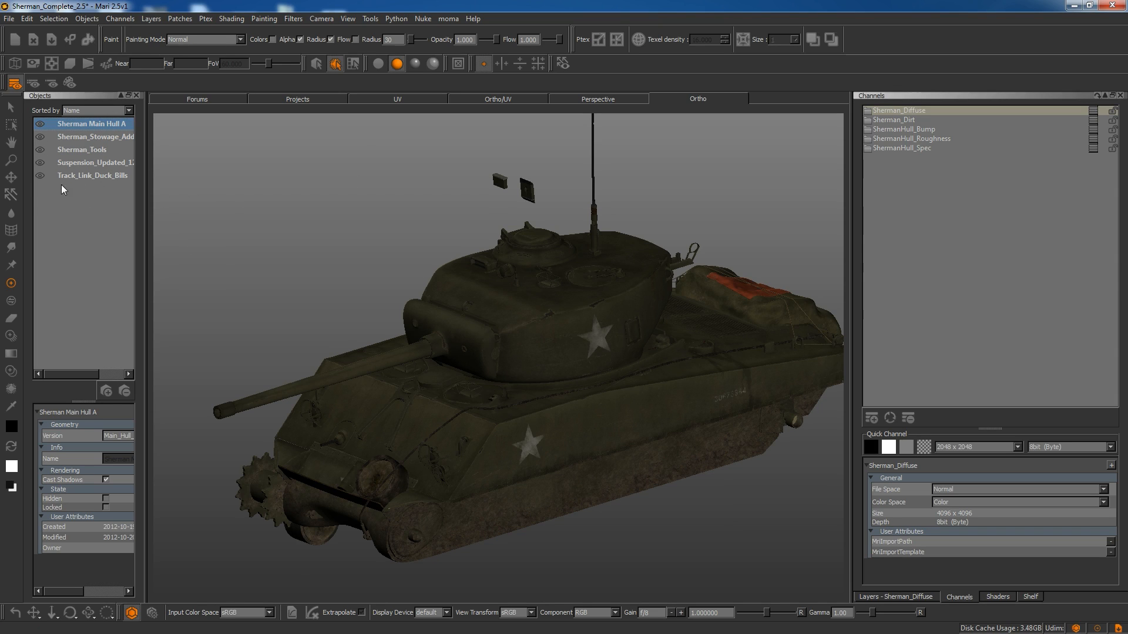
click(40, 163)
click(40, 137)
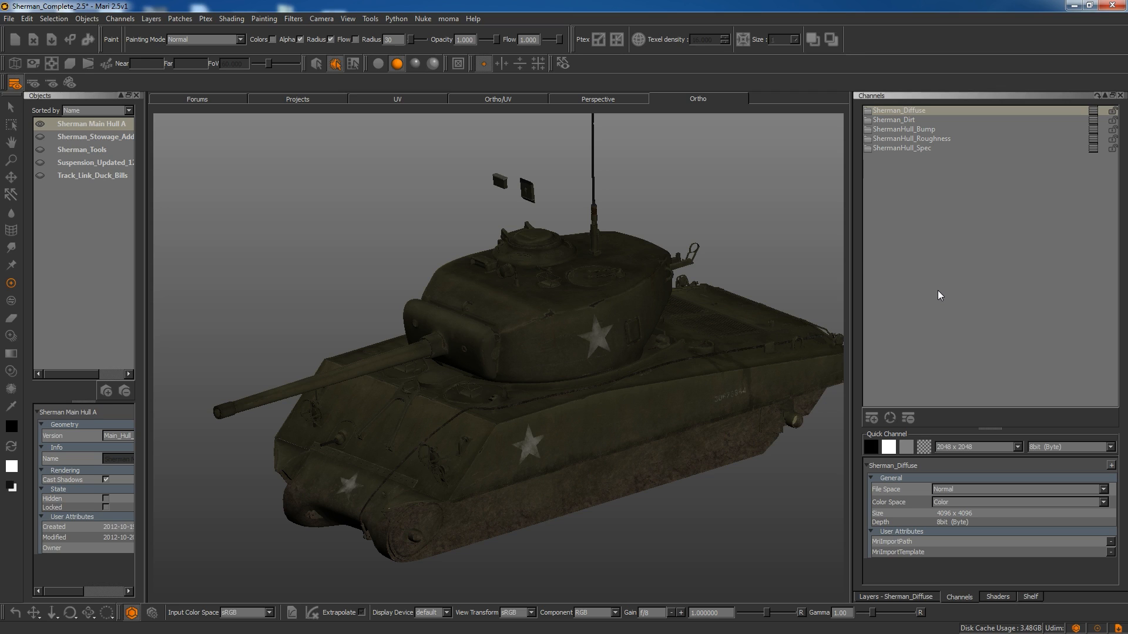
Step: Open the flattened export settings for all channels of the Sherman Main Hull A object
click(957, 114)
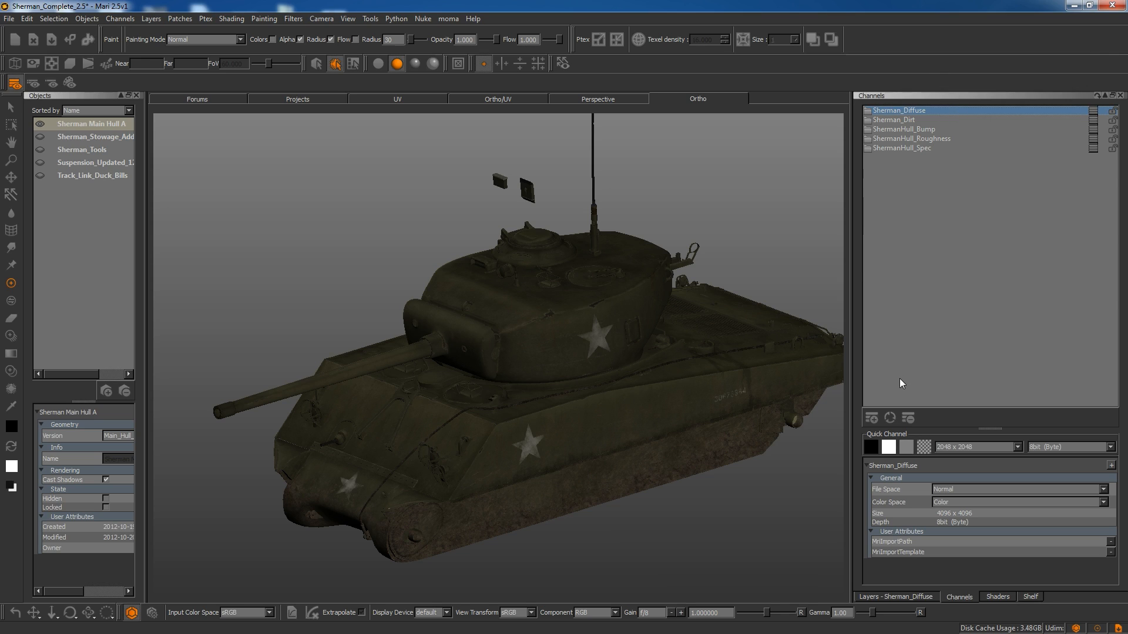
right_click(965, 109)
click(930, 159)
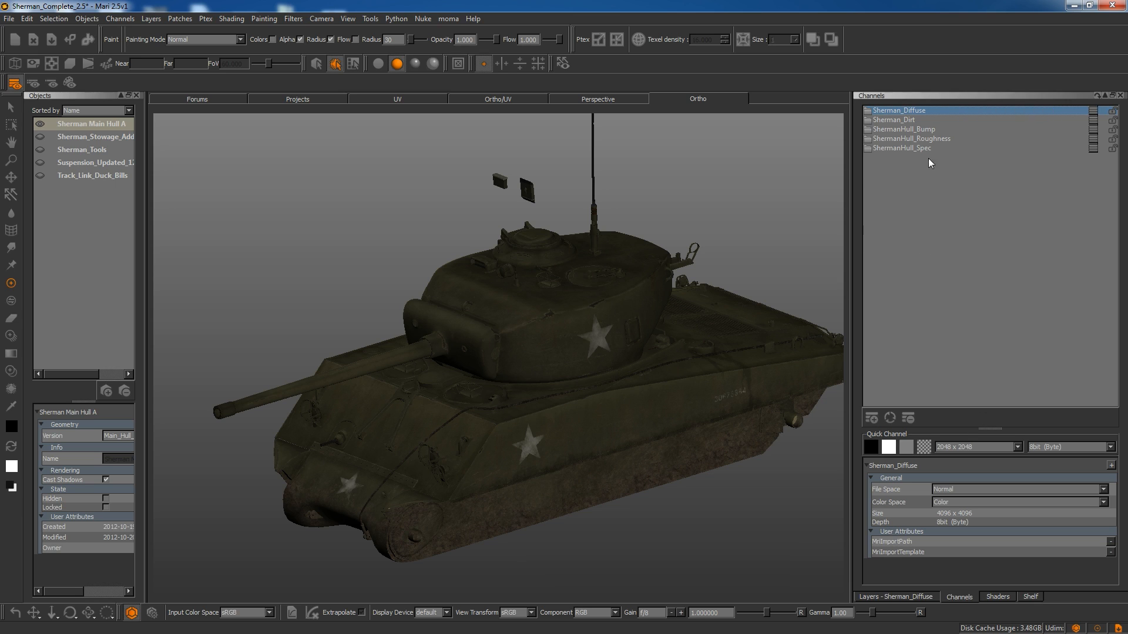
right_click(940, 115)
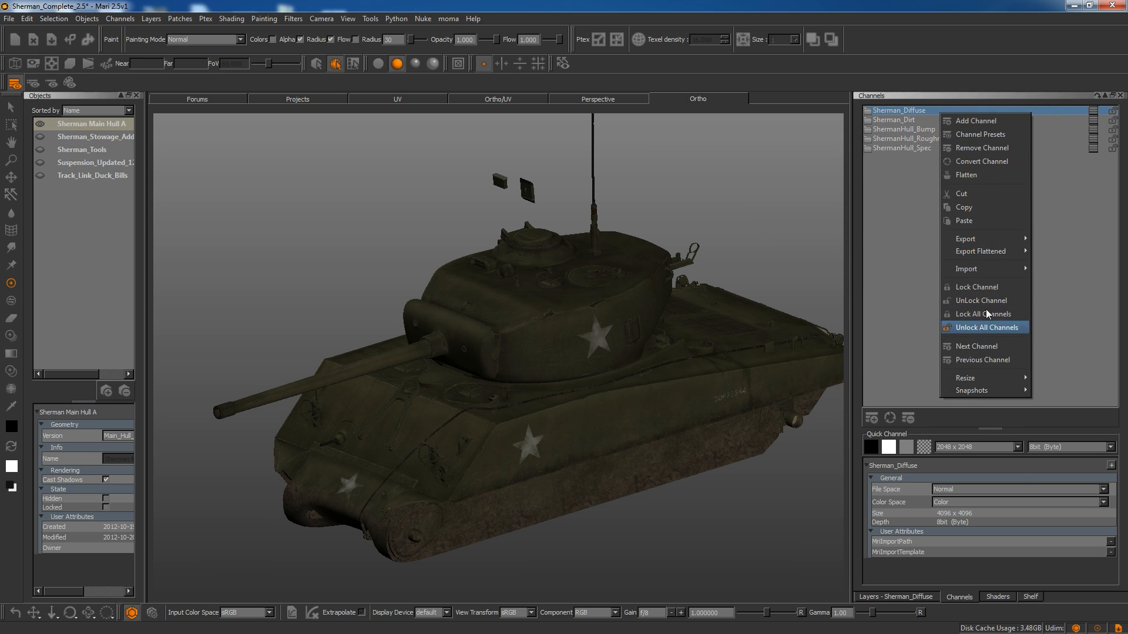
mouse_move(997, 254)
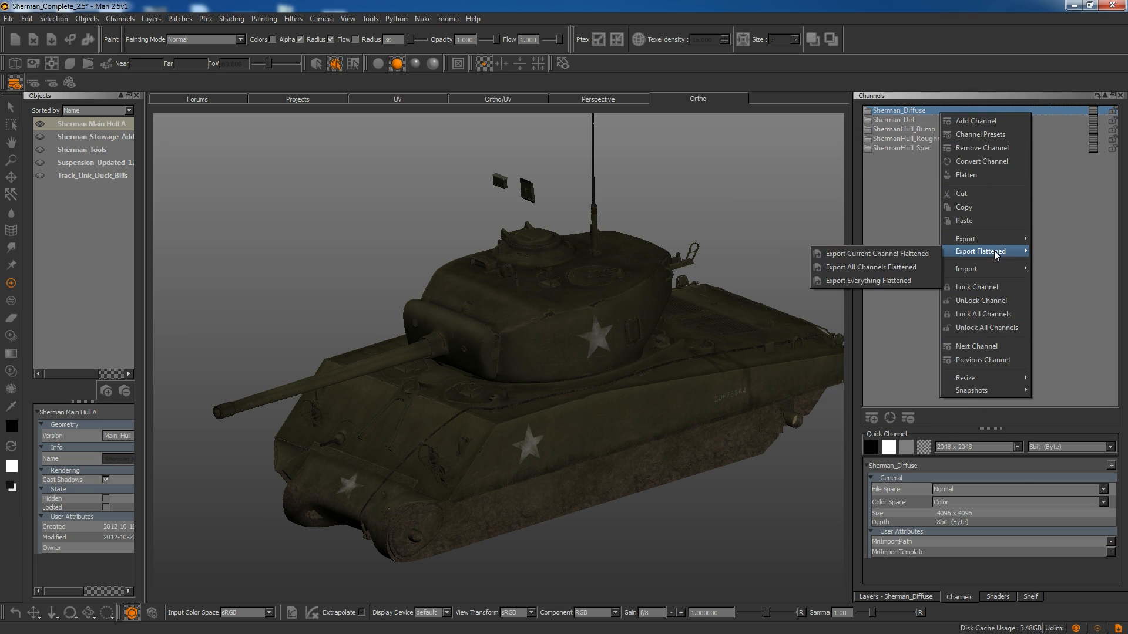
click(875, 269)
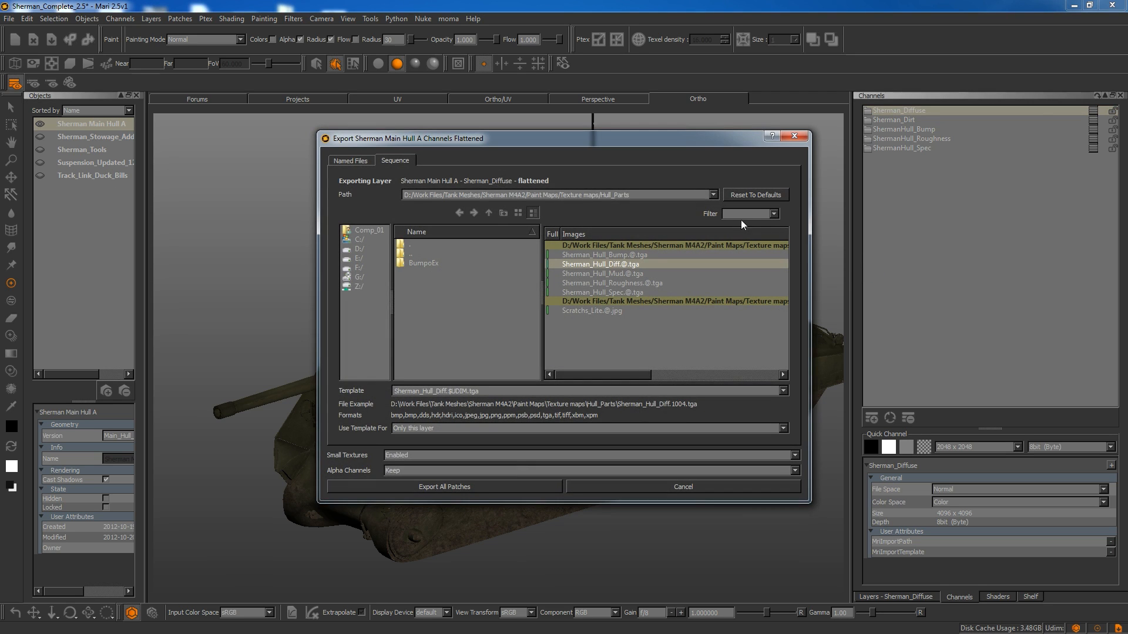
Step: Examine the export path, the $UDIM file name template, the template usage and the small textures setting for the Sherman_Diffuse channel
drag(706, 147, 677, 160)
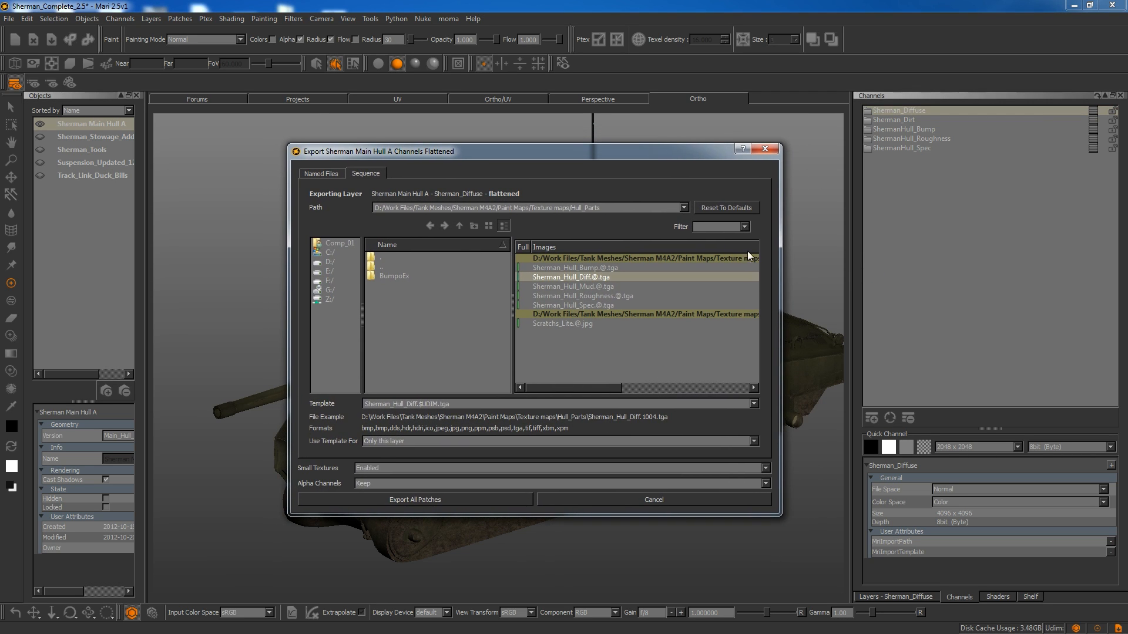
drag(627, 207, 367, 209)
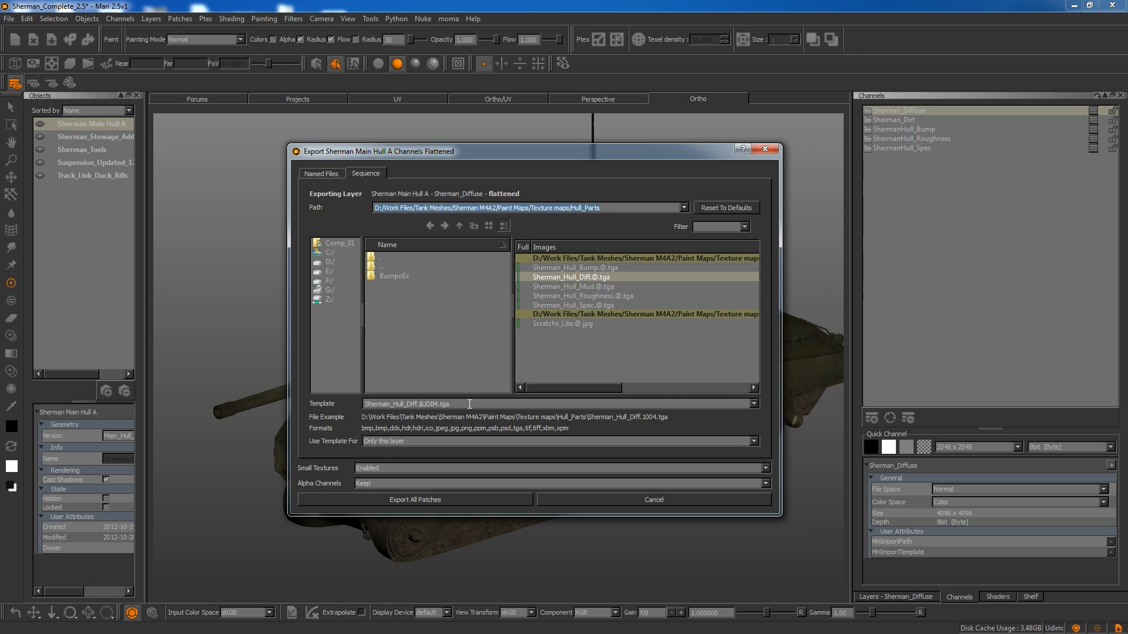
drag(466, 404, 363, 405)
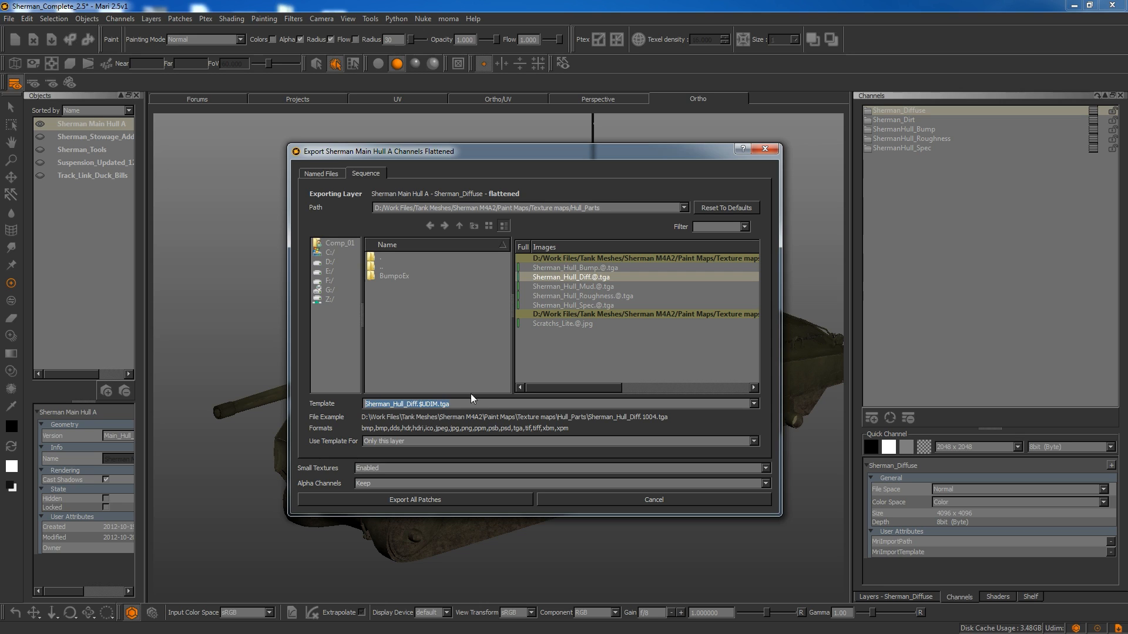
double_click(429, 404)
drag(428, 408, 420, 408)
mouse_move(519, 403)
click(405, 441)
click(423, 442)
click(389, 466)
click(395, 468)
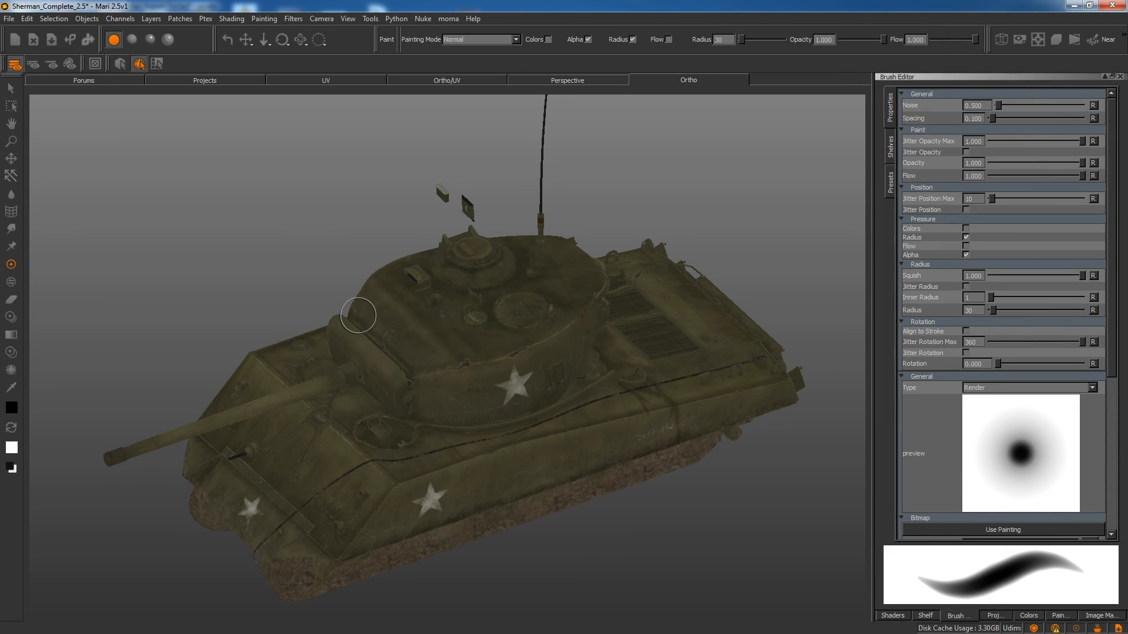
Step: Examine the hull's UV layout and its UDIM tile numbering across both rows of tiles
click(347, 82)
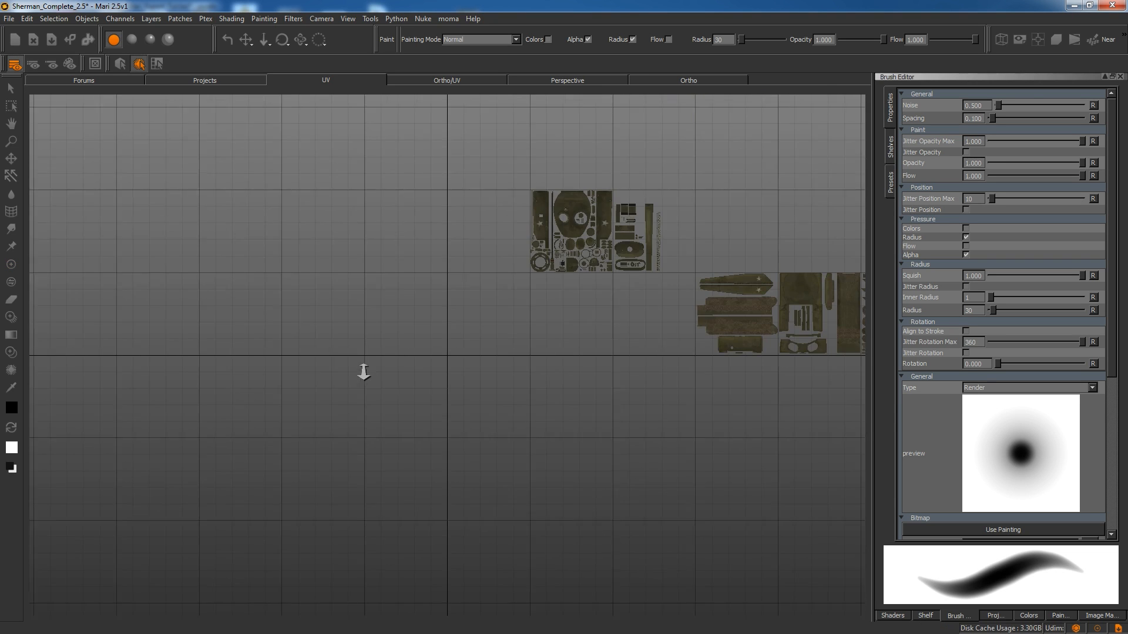
alt+middle_drag(601, 369, 346, 375)
alt+right_drag(425, 347, 582, 382)
mouse_move(448, 377)
alt+middle_down()
mouse_move(478, 392)
mouse_move(607, 376)
mouse_move(695, 385)
alt+middle_up()
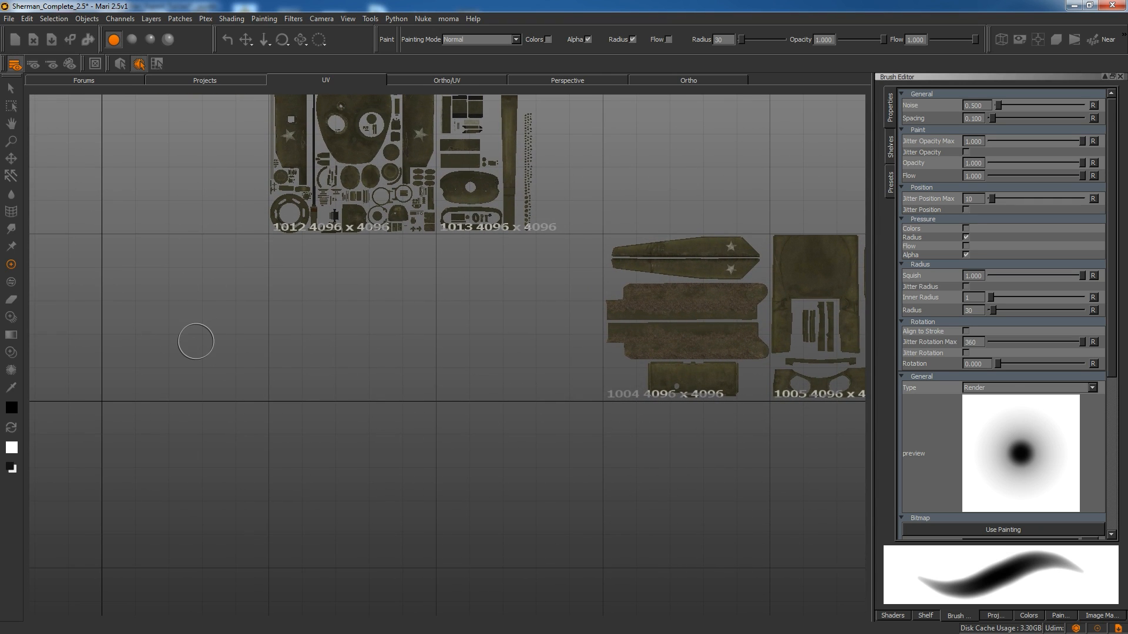
alt+middle_drag(604, 405, 154, 420)
alt+middle_drag(452, 406, 753, 476)
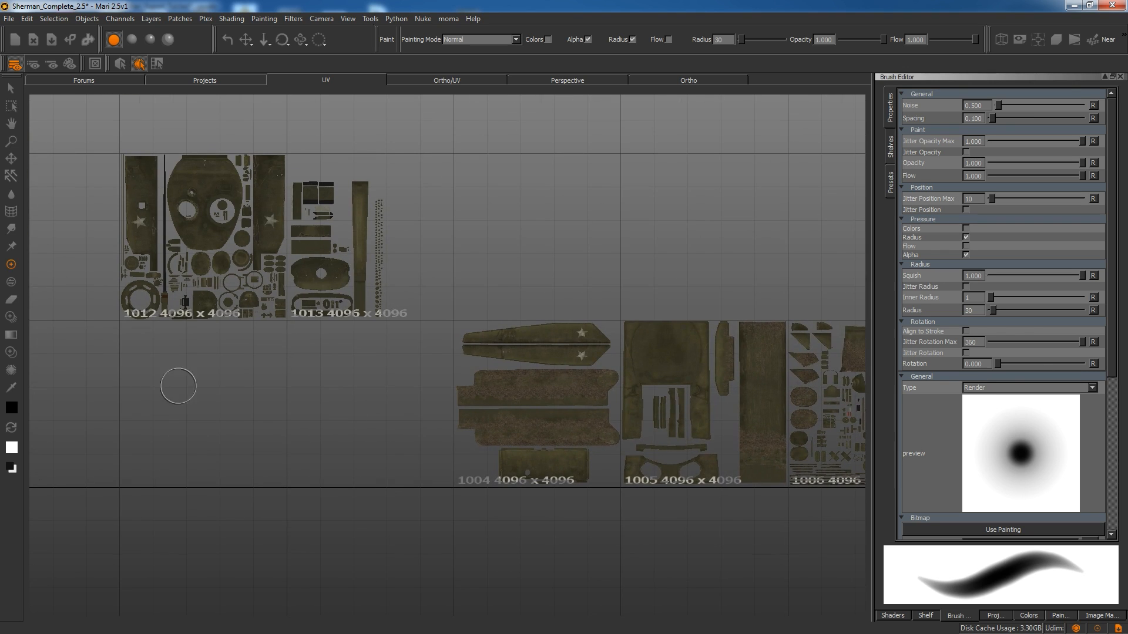
alt+middle_drag(117, 283, 152, 290)
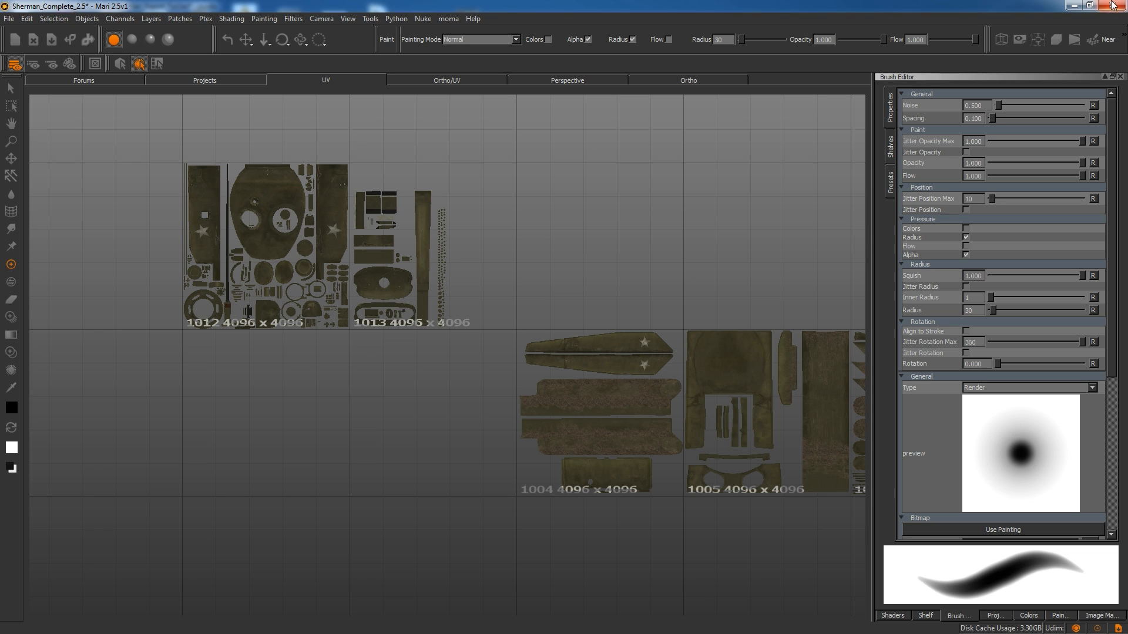
Step: Close the Mari project without saving its changes and inspect the Sherman tank mesh in modo
click(1112, 5)
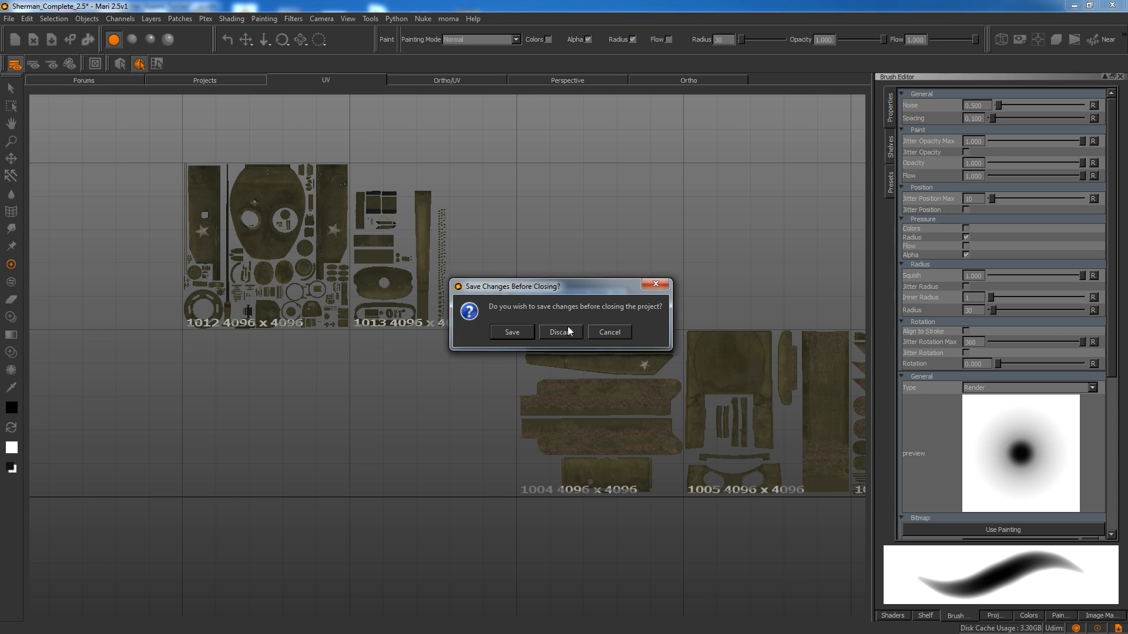
click(568, 332)
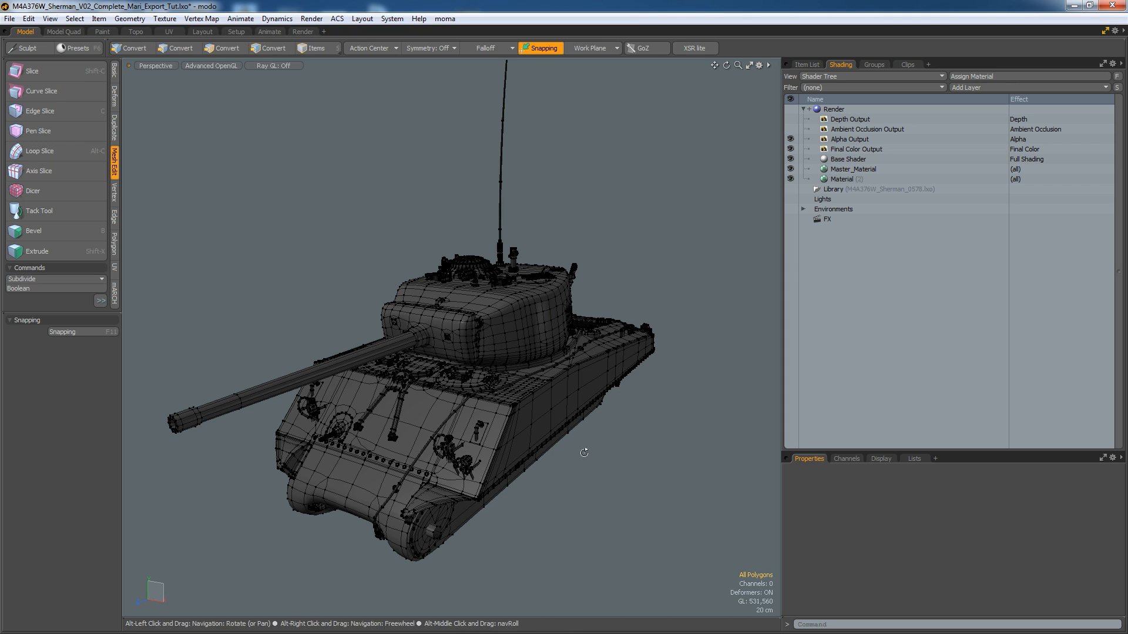
mouse_move(586, 455)
alt+mouse_down()
mouse_move(566, 459)
mouse_move(556, 447)
mouse_move(603, 452)
alt+mouse_up()
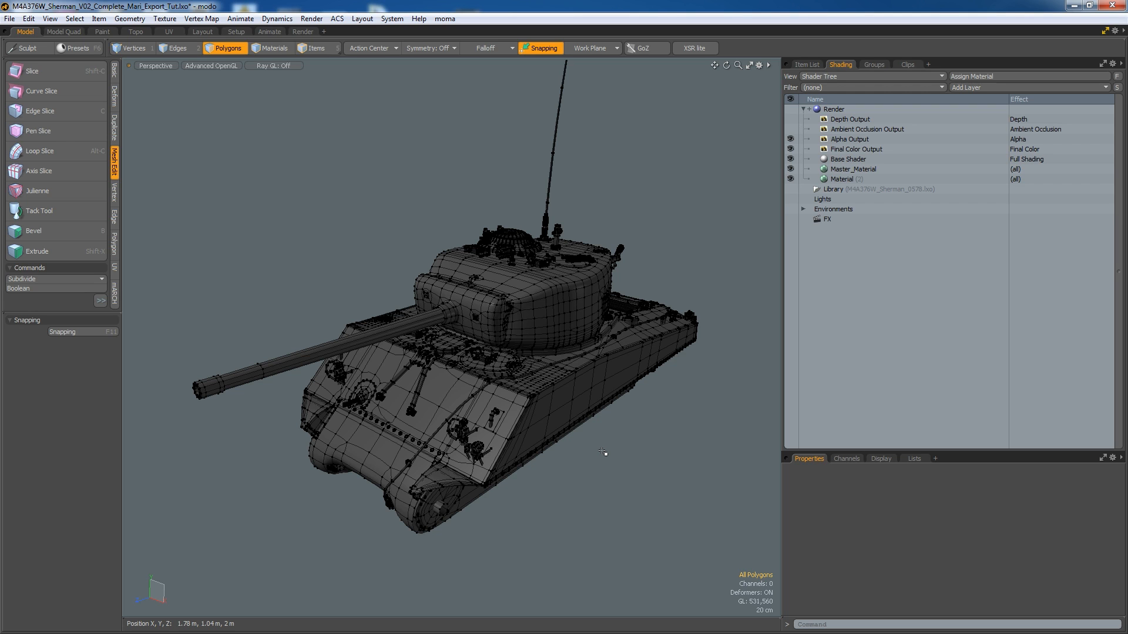
alt+drag(600, 395, 584, 385)
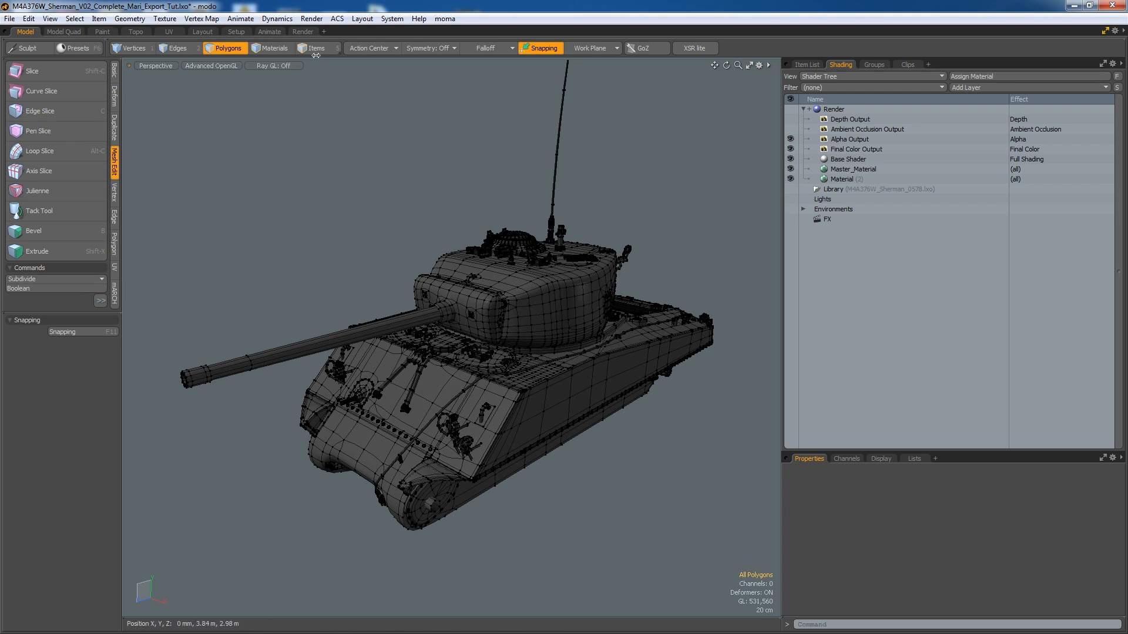
Step: Switch to the UV workspace and widen its 3D view to frame the whole tank
click(169, 32)
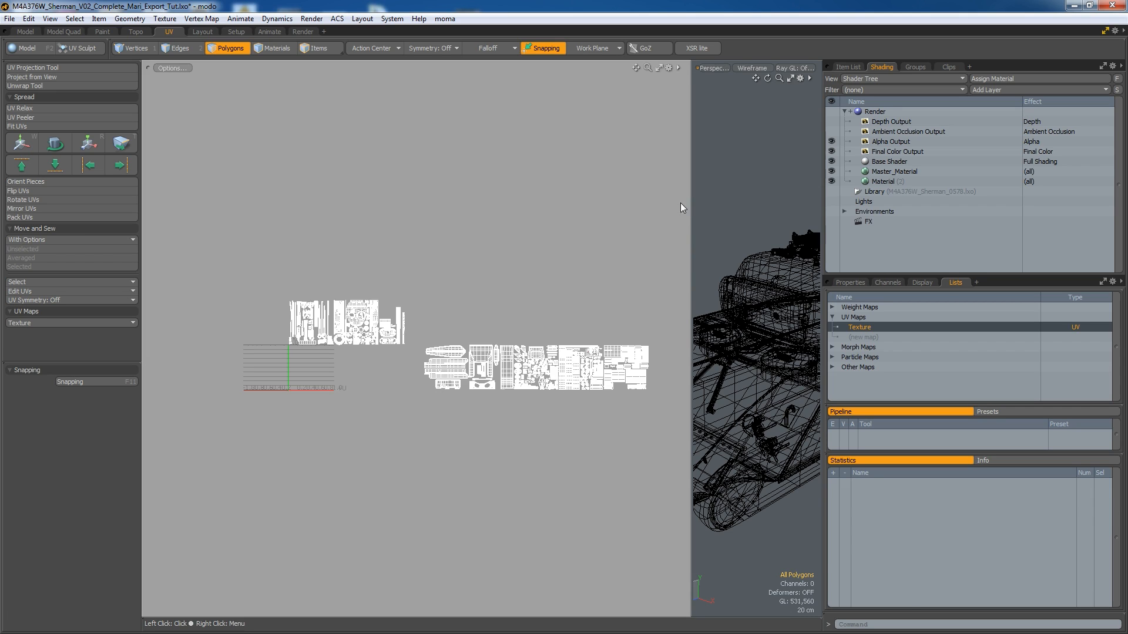
drag(690, 208, 400, 230)
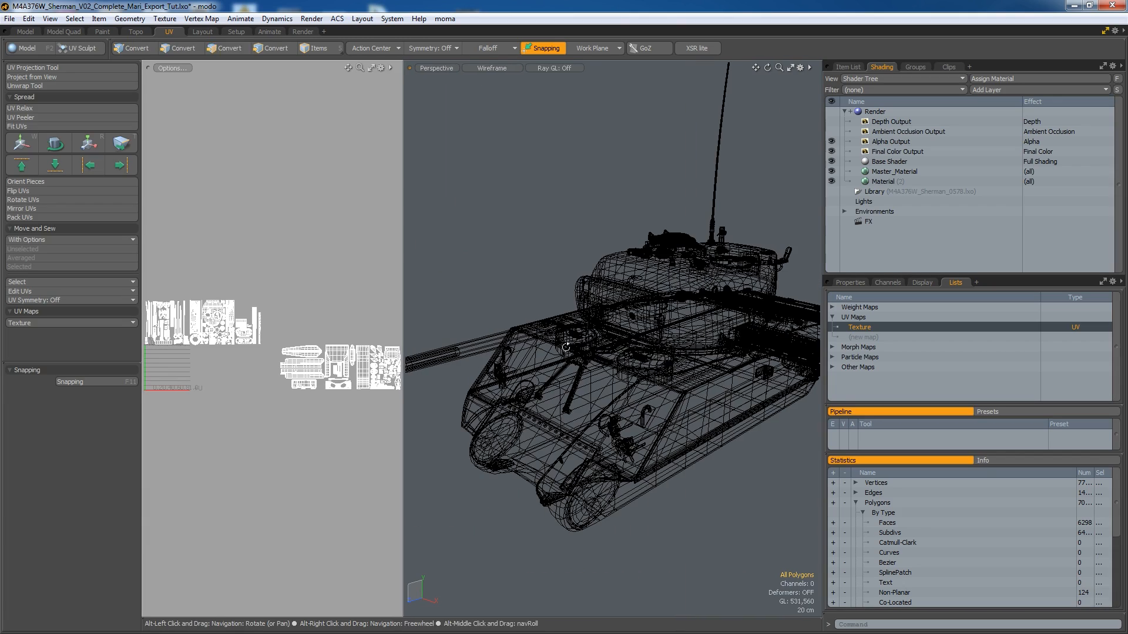
ctrl+alt+drag(573, 305, 610, 359)
alt+drag(611, 359, 629, 383)
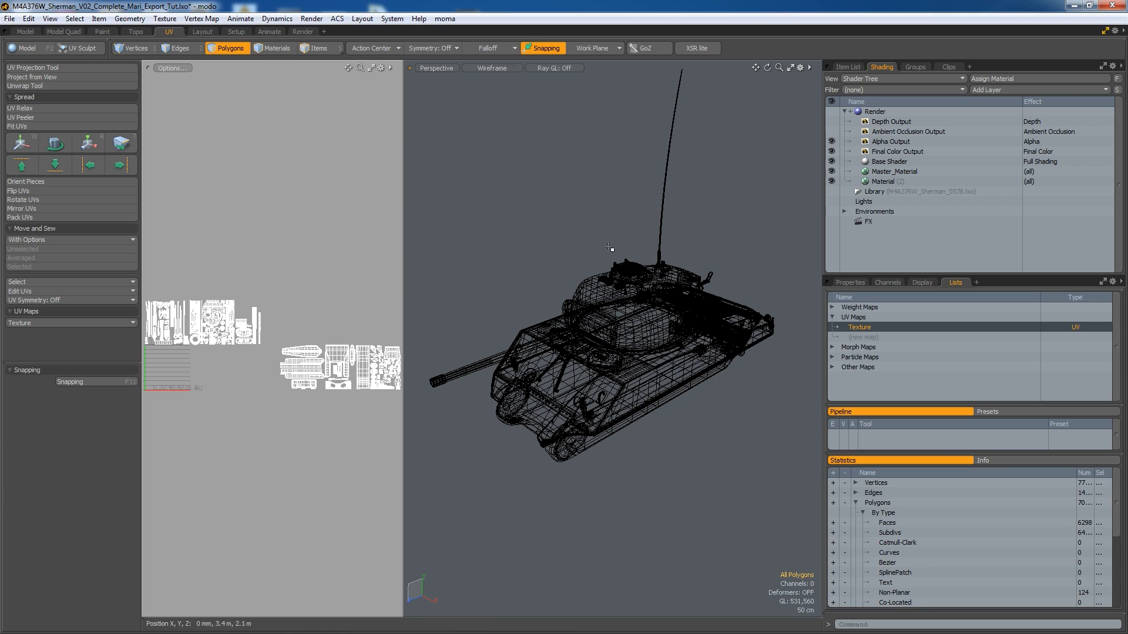
Step: Select all subdivision polygons across the tank's mesh items, convert them to regular faces and clear the selection
click(319, 49)
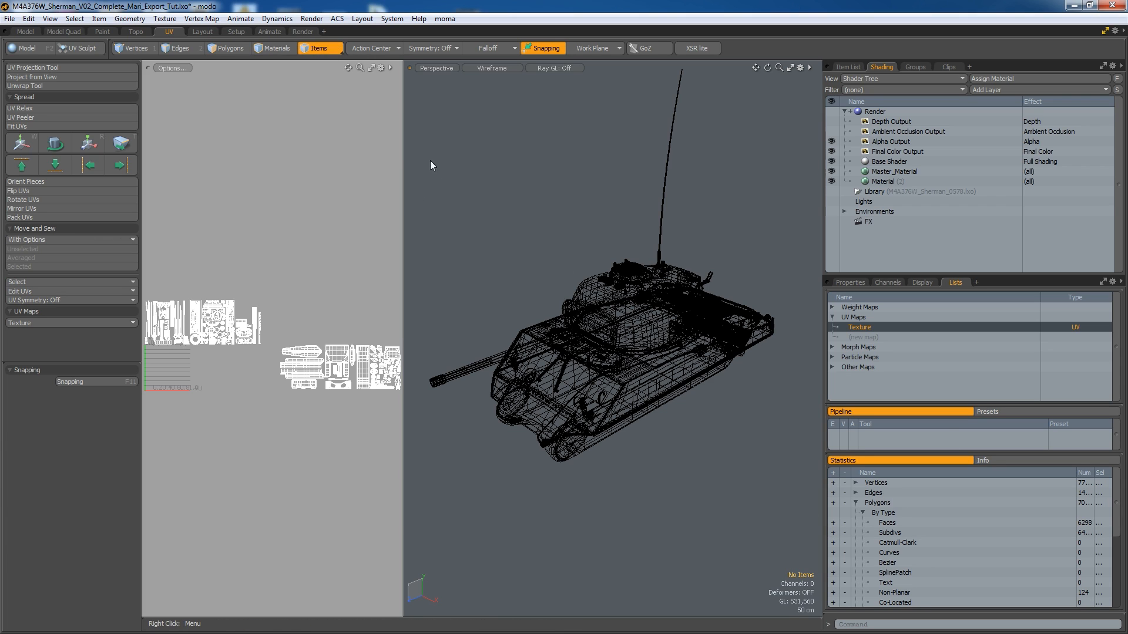
drag(796, 558, 797, 558)
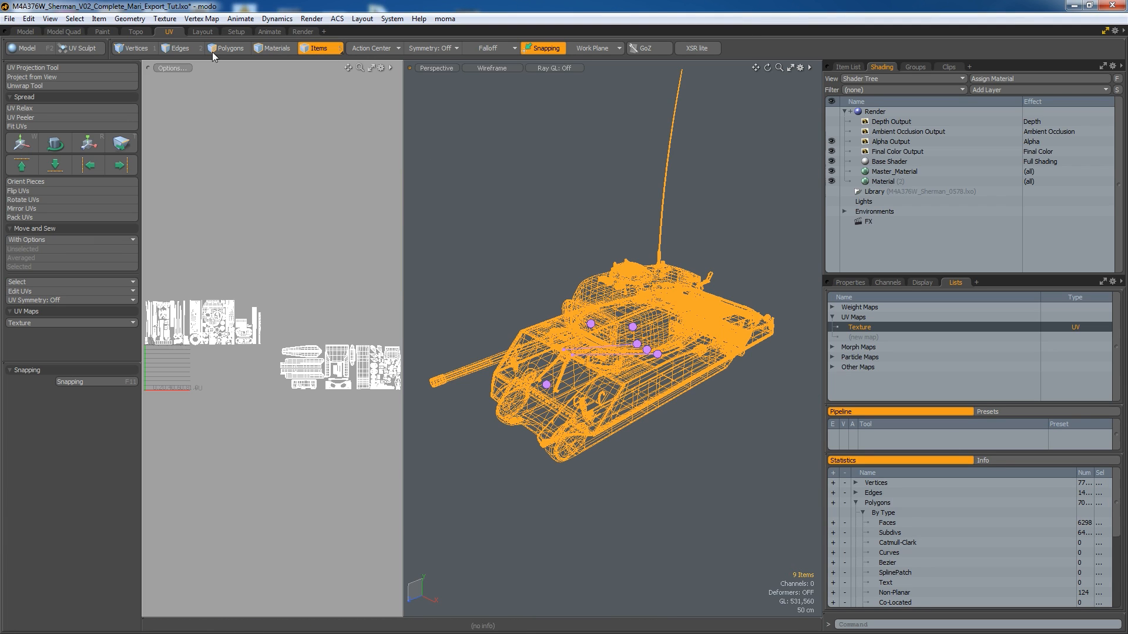
click(229, 47)
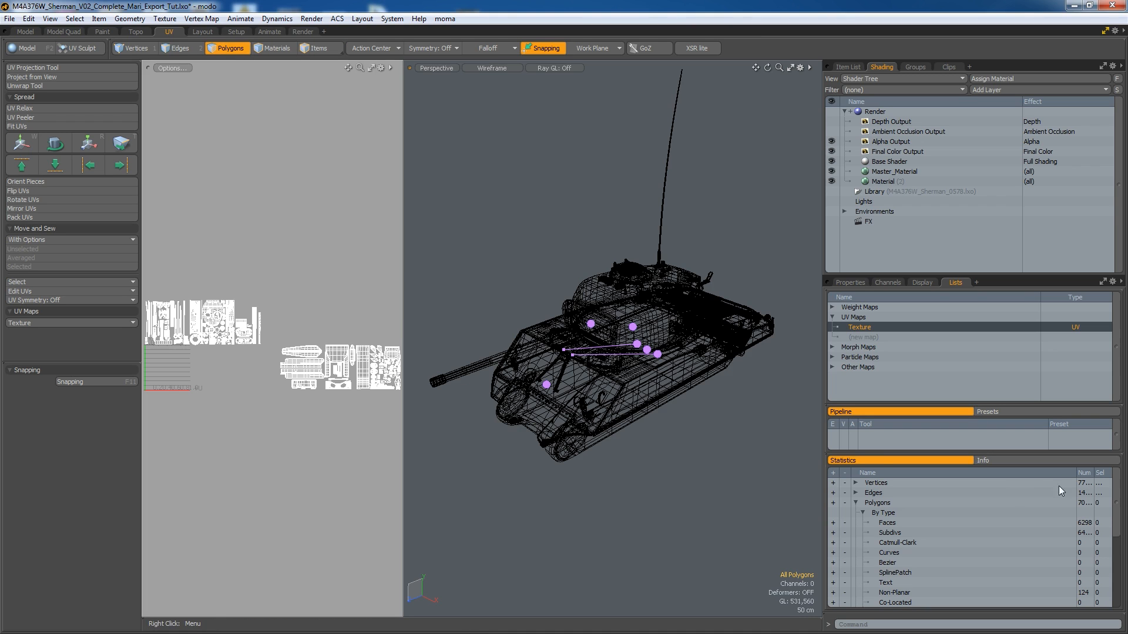
click(833, 532)
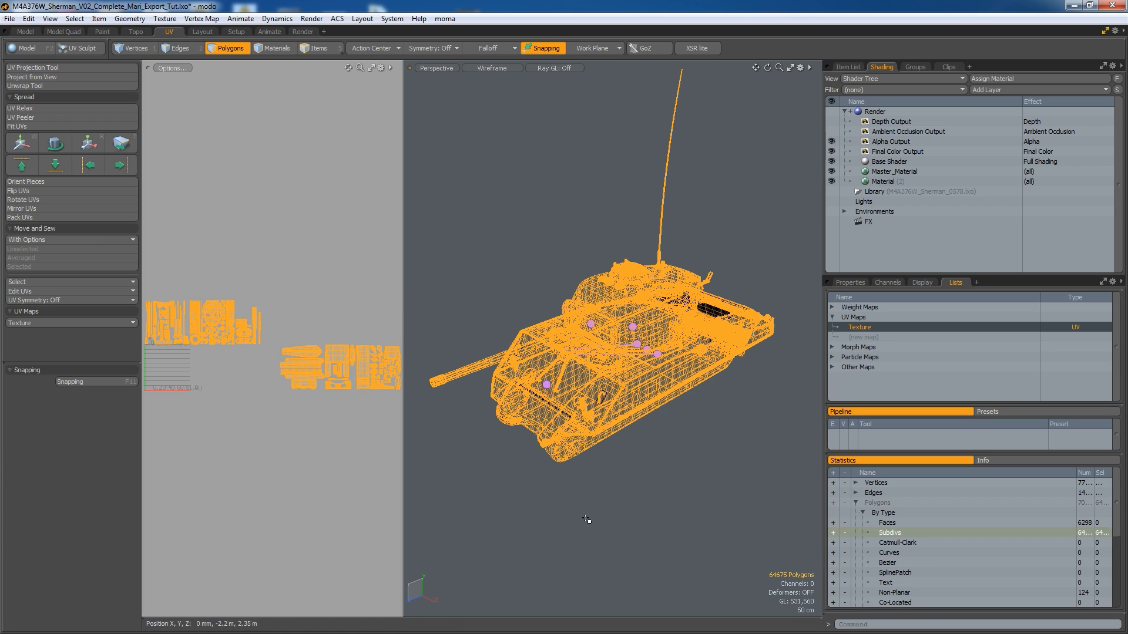
key(Tab)
click(629, 494)
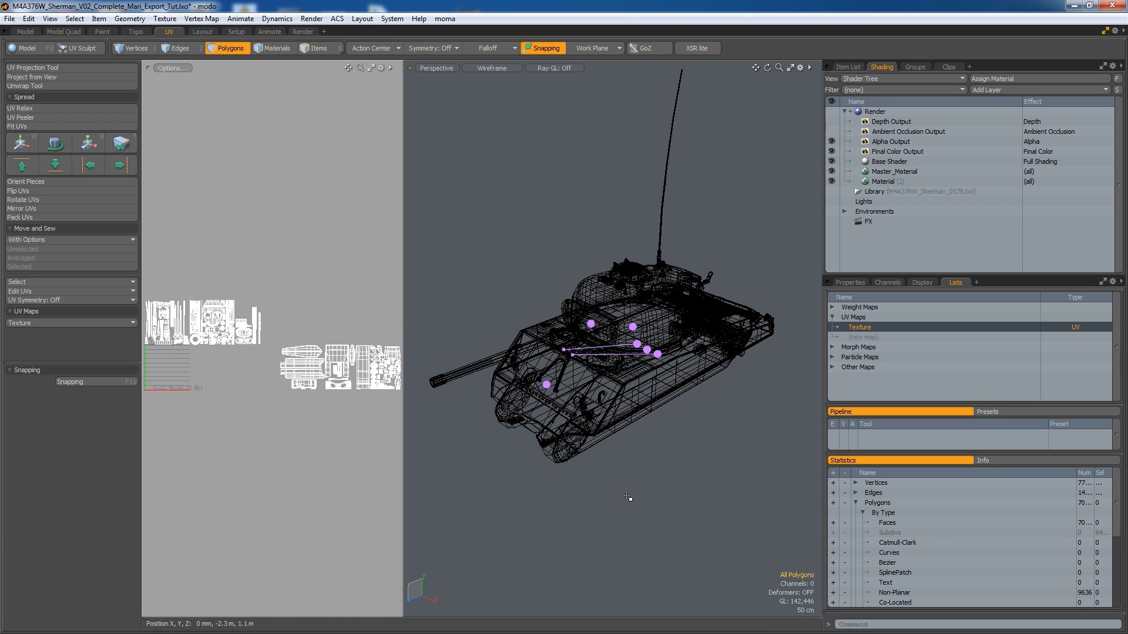
Step: Widen the polygon statistics number column and enlarge the UV view beside the 3D view
drag(1076, 473, 1040, 473)
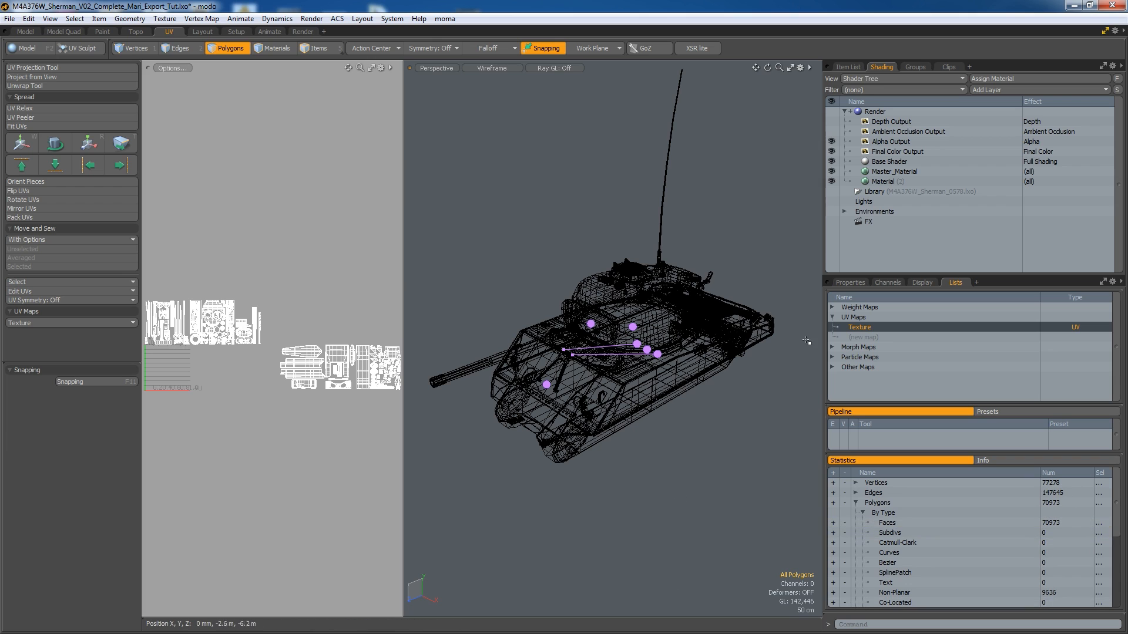
drag(822, 239, 916, 250)
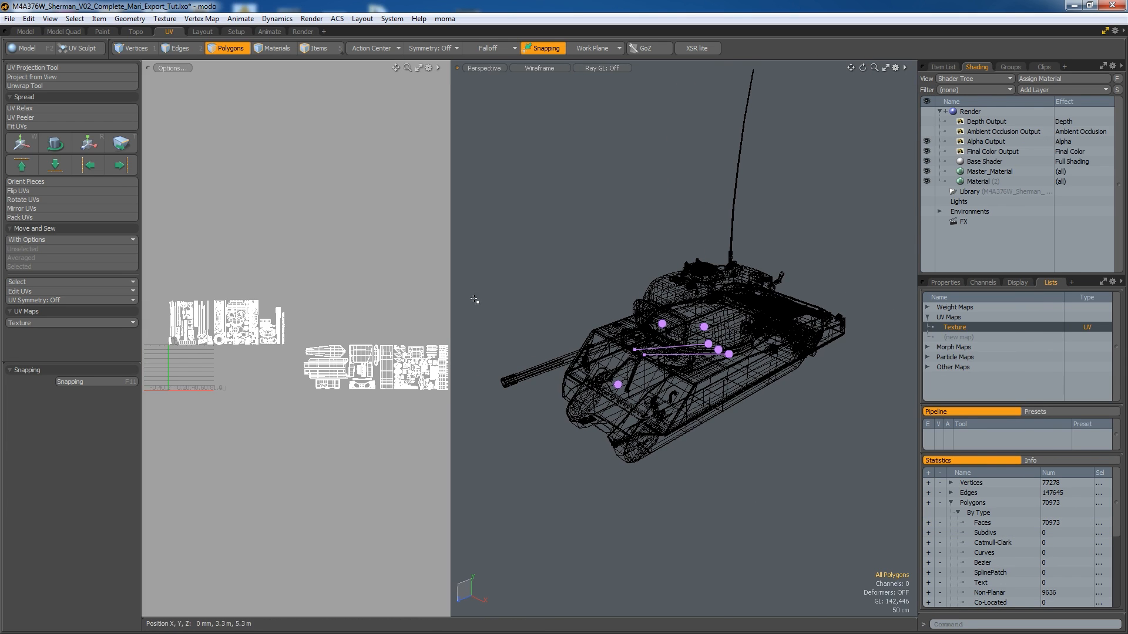
drag(451, 277, 664, 293)
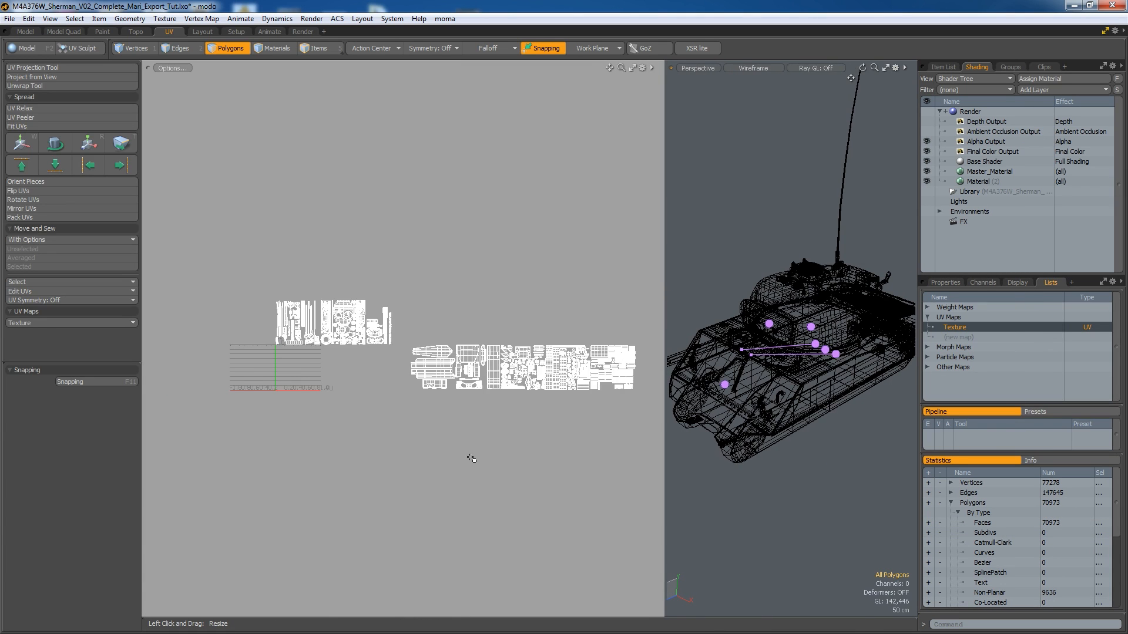
Step: Set the UV view's U High Span to 10 so the grid extends across the horizontal tiles
key(3)
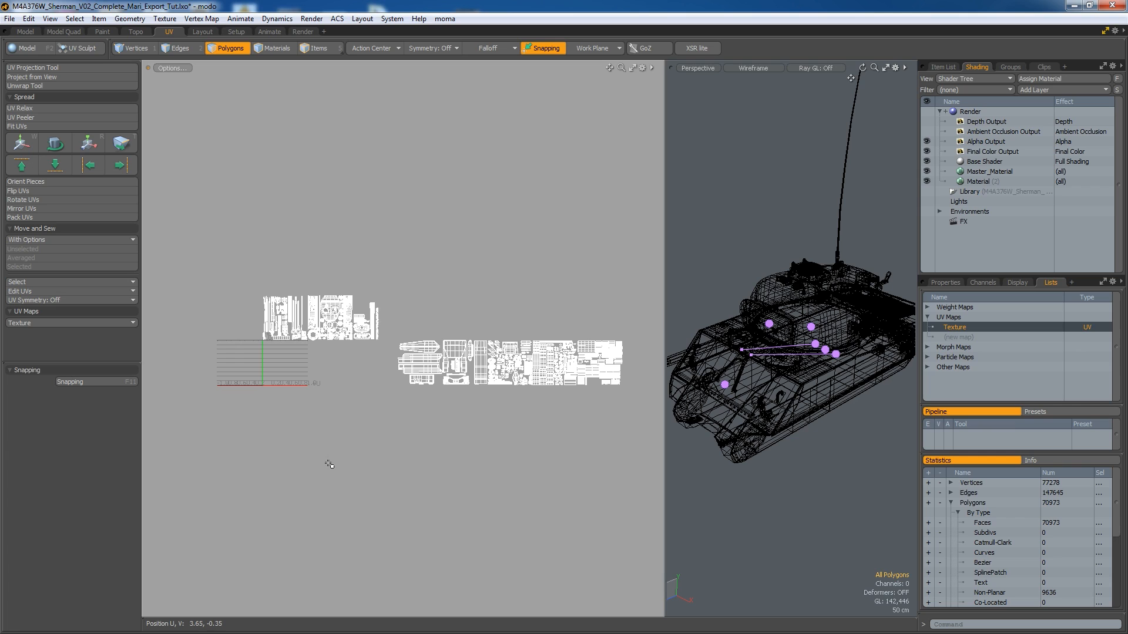
key(o)
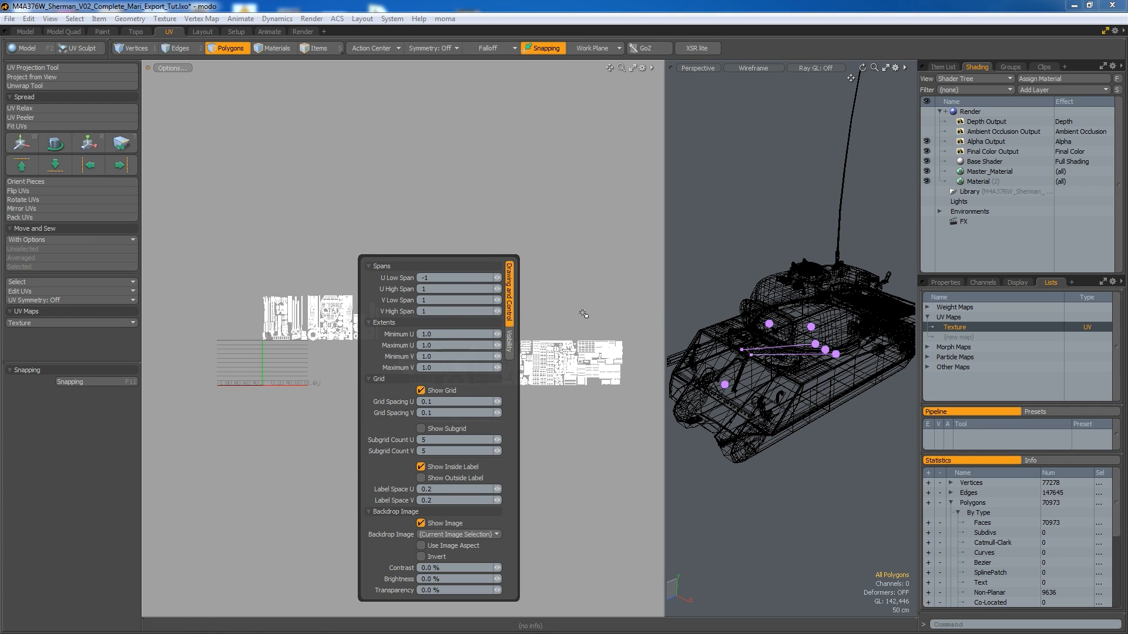
drag(456, 259, 729, 237)
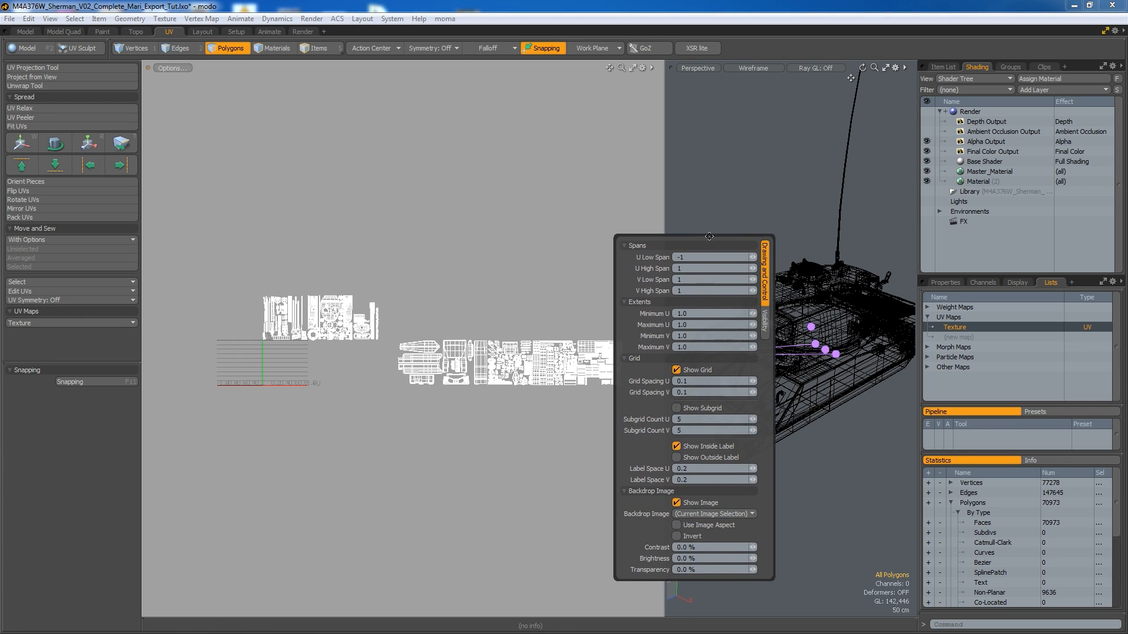
scroll(704, 269, up, 8)
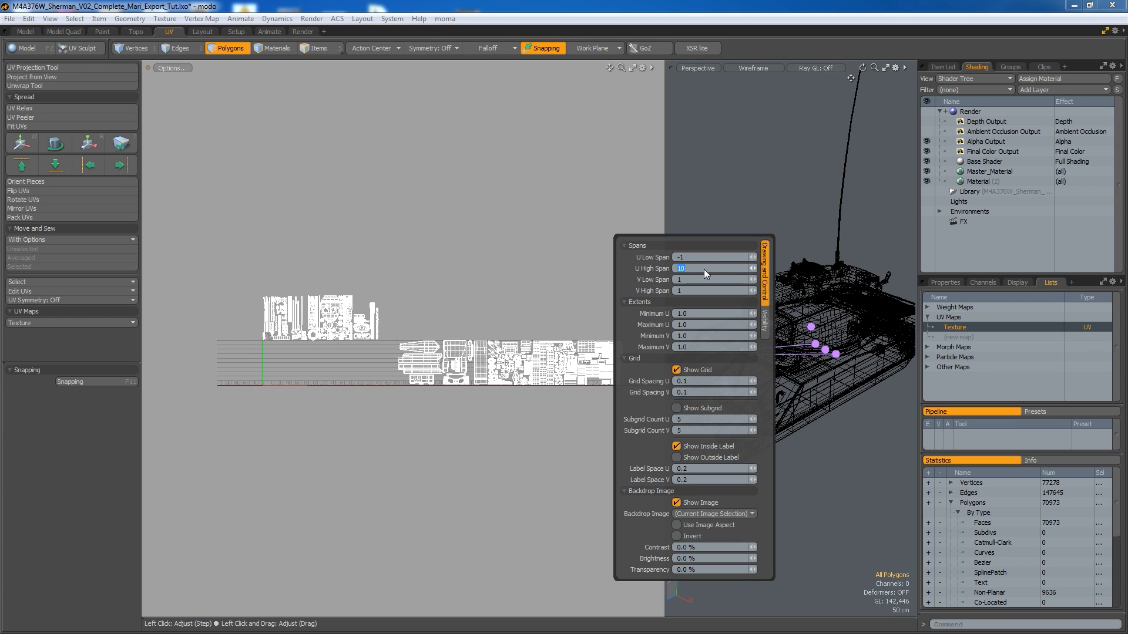
Step: Change the UV view's V Low Span so the grid also extends vertically across the upper row of tiles
scroll(700, 280, up, 1)
scroll(700, 281, up, 1)
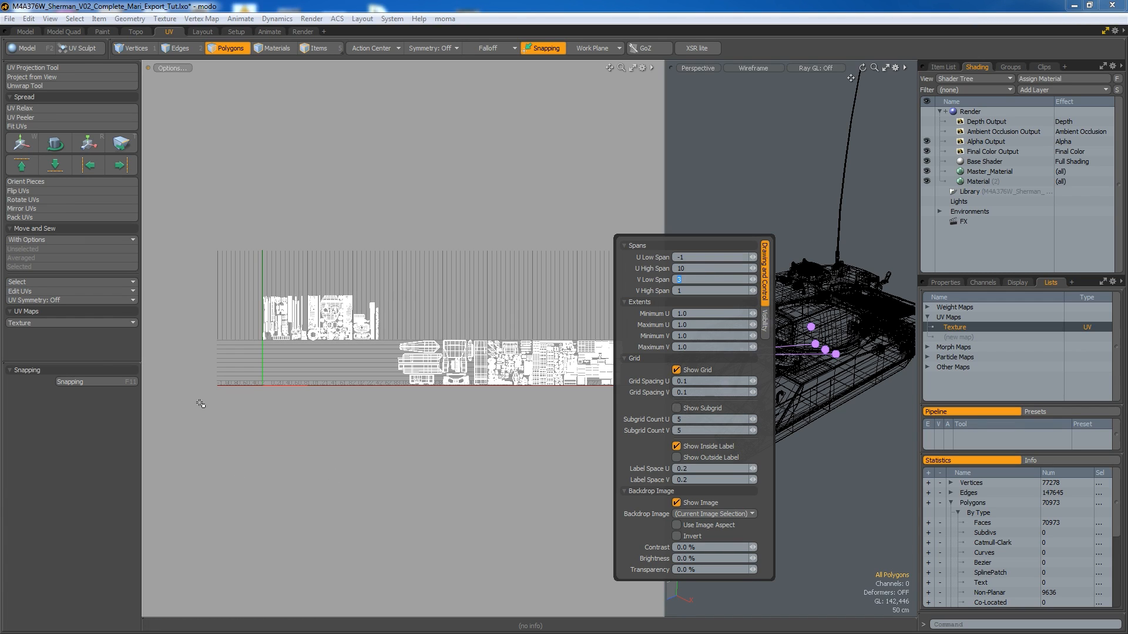
scroll(325, 349, up, 8)
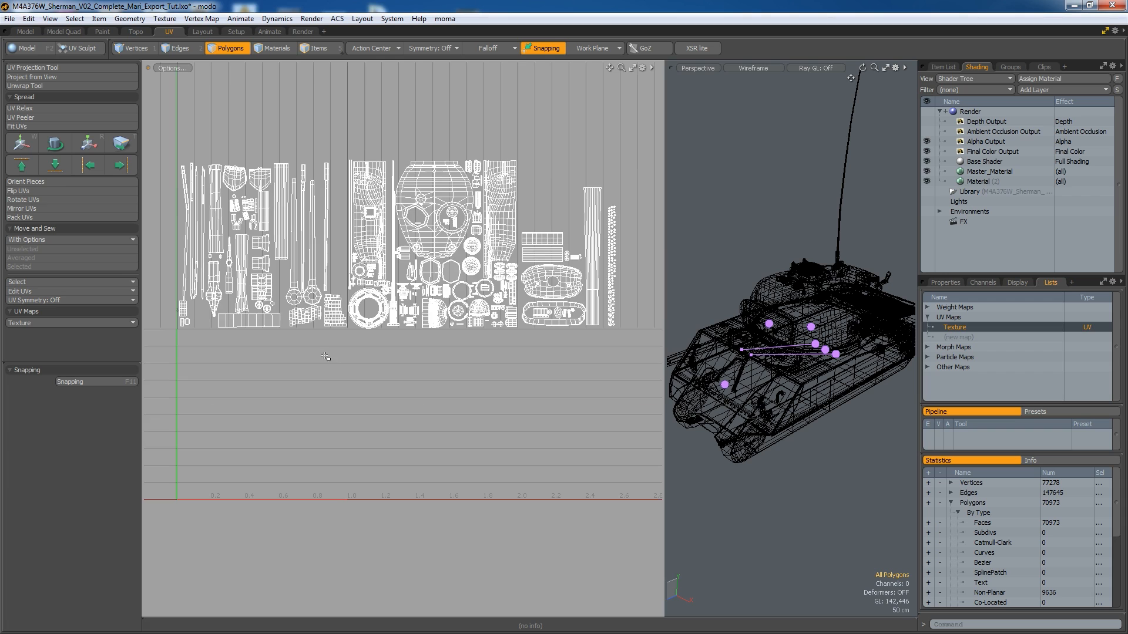
Step: Select all polygons in UV tile 1004, the first hull tile, and assign them a new material named Hull_1004
scroll(342, 377, up, 1)
mouse_move(382, 370)
ctrl+alt+mouse_down()
mouse_move(360, 376)
mouse_move(385, 382)
ctrl+alt+mouse_up()
alt+shift+drag(540, 437, 457, 383)
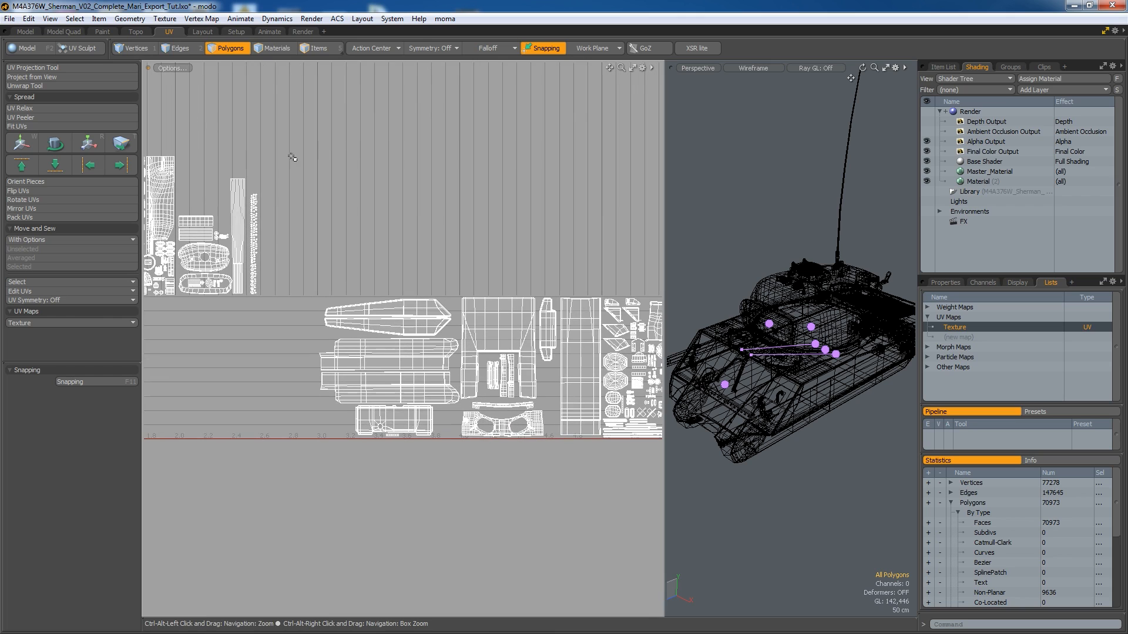
drag(300, 230, 442, 485)
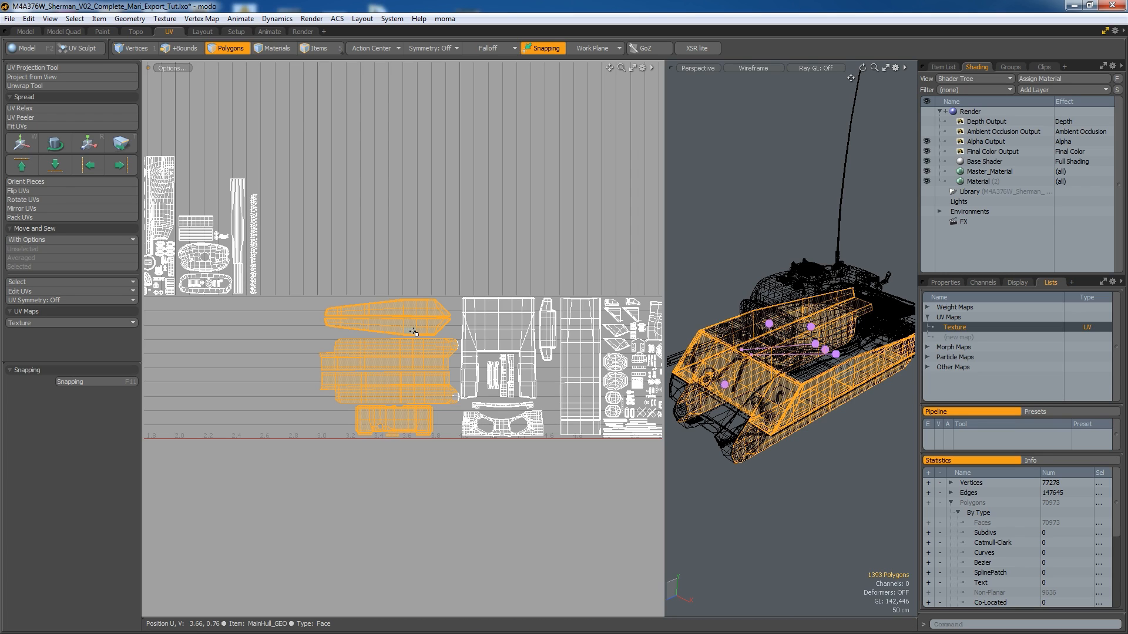
key(m)
key(BackSpace)
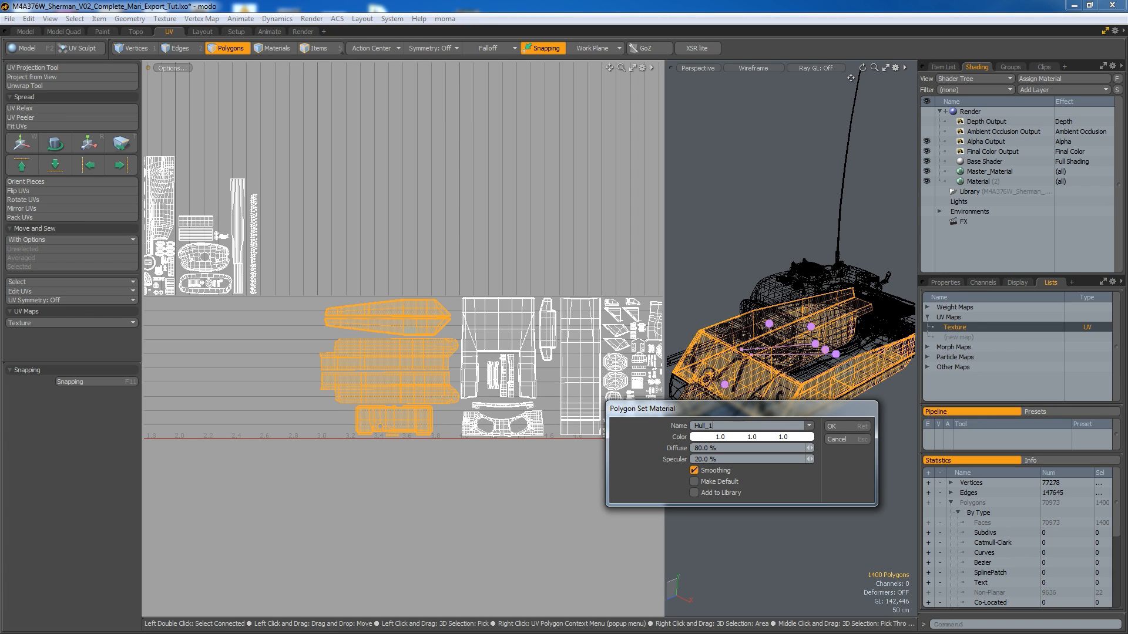
key(Return)
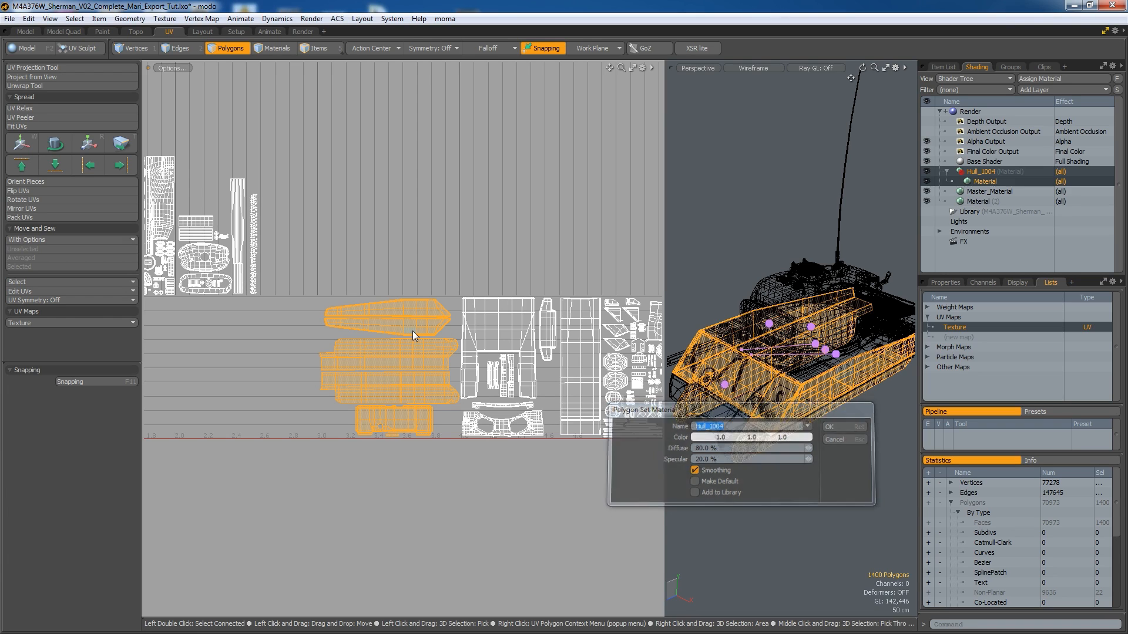
Step: Select all polygons in the second hull UV tile and assign them a new material named Hull_1005
alt+shift+drag(504, 271, 523, 455)
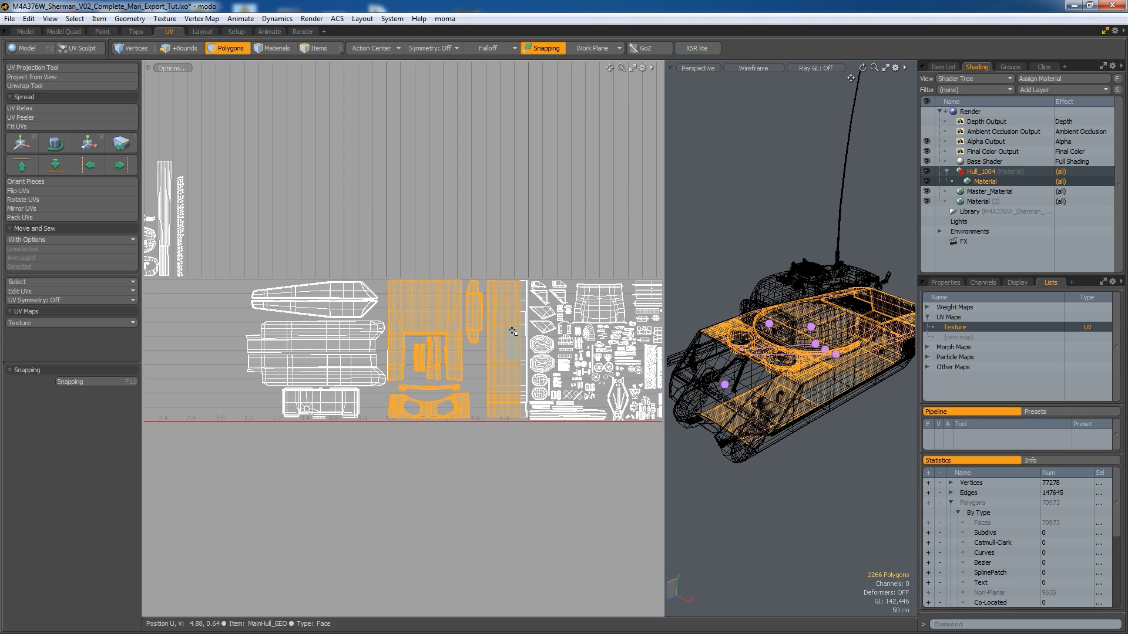
key(m)
key(Right)
key(Return)
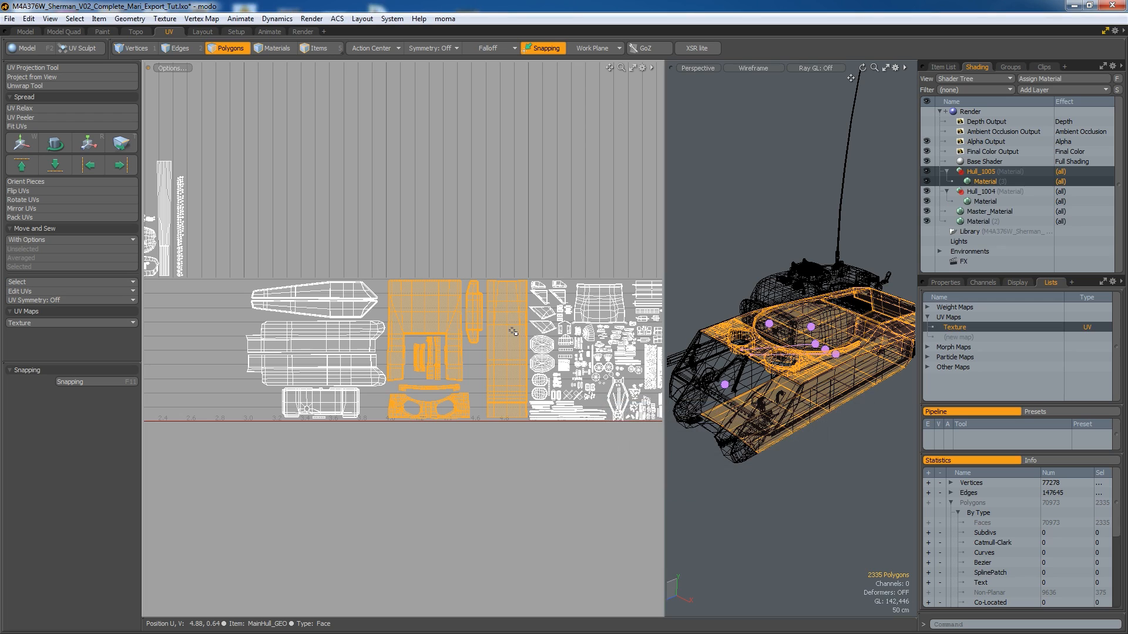
Step: Select the polygons in the third hull UV tile and assign them a new material named Hull_1006
alt+shift+drag(539, 278, 339, 271)
right_drag(330, 260, 470, 465)
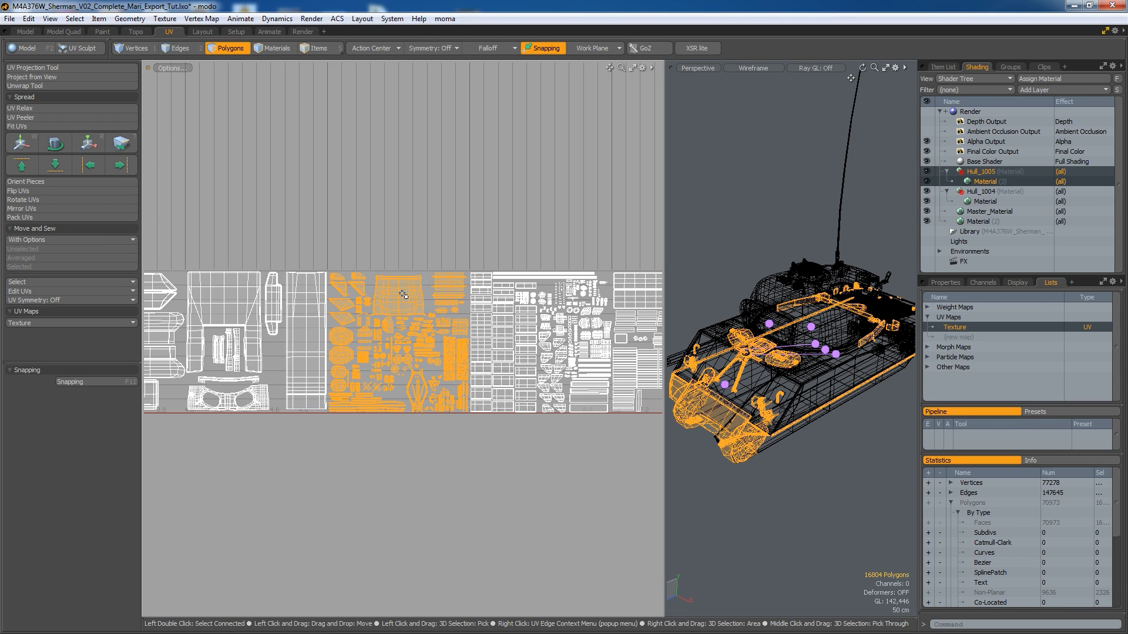
key(m)
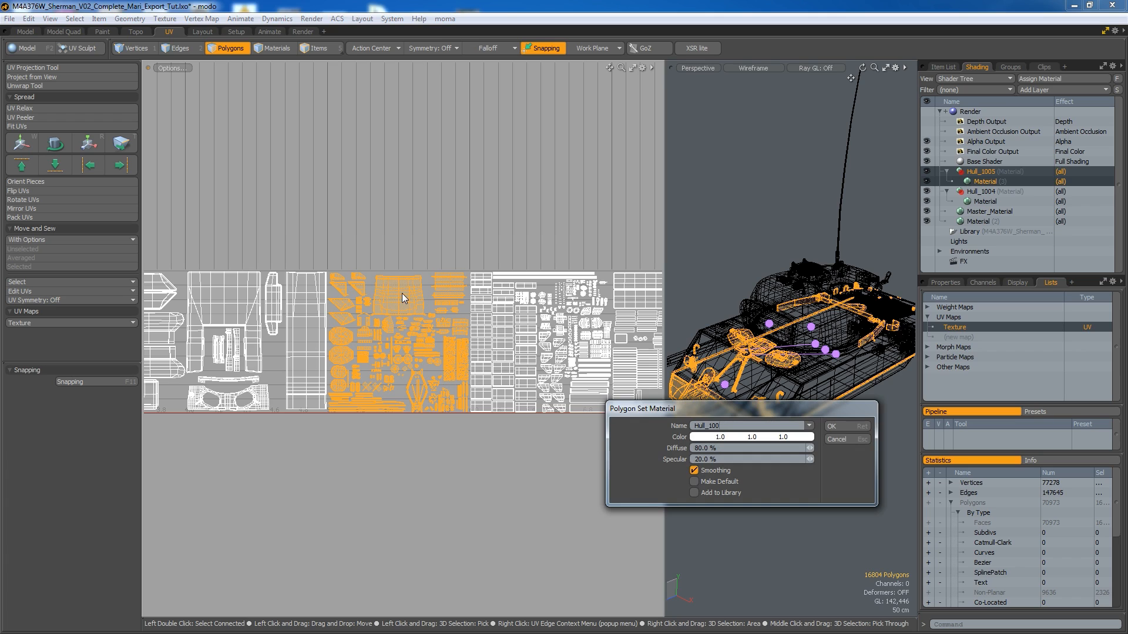
text(6)
key(Return)
Step: Select the fourth hull UV tile with its connected polygons and assign a new material named Hull_1007
alt+shift+drag(481, 261, 512, 432)
key(])
key(m)
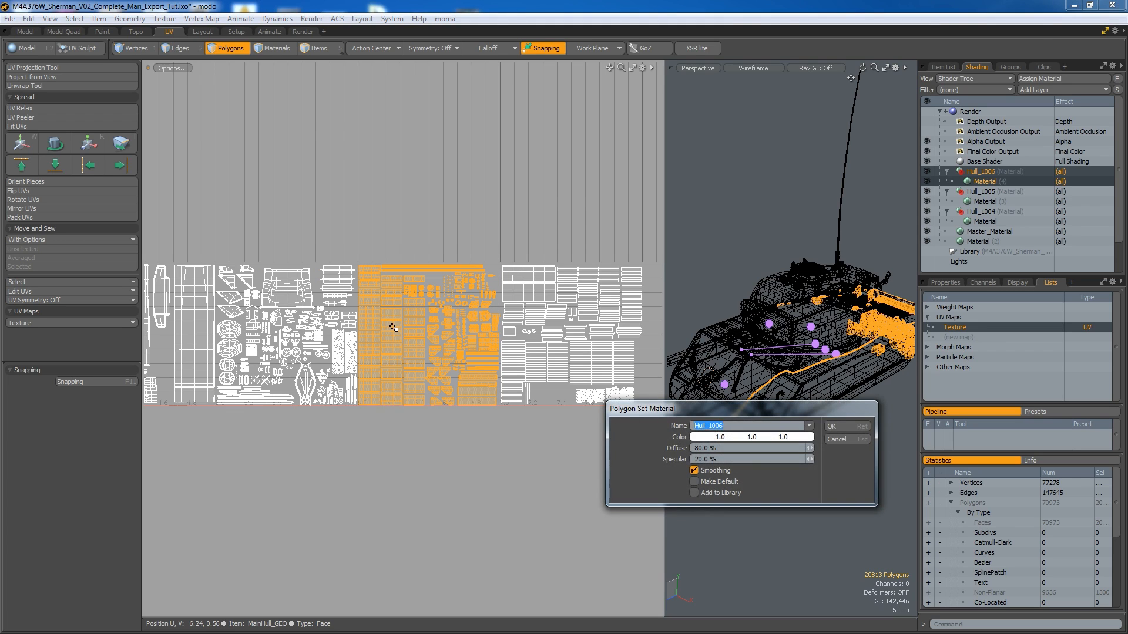
key(Return)
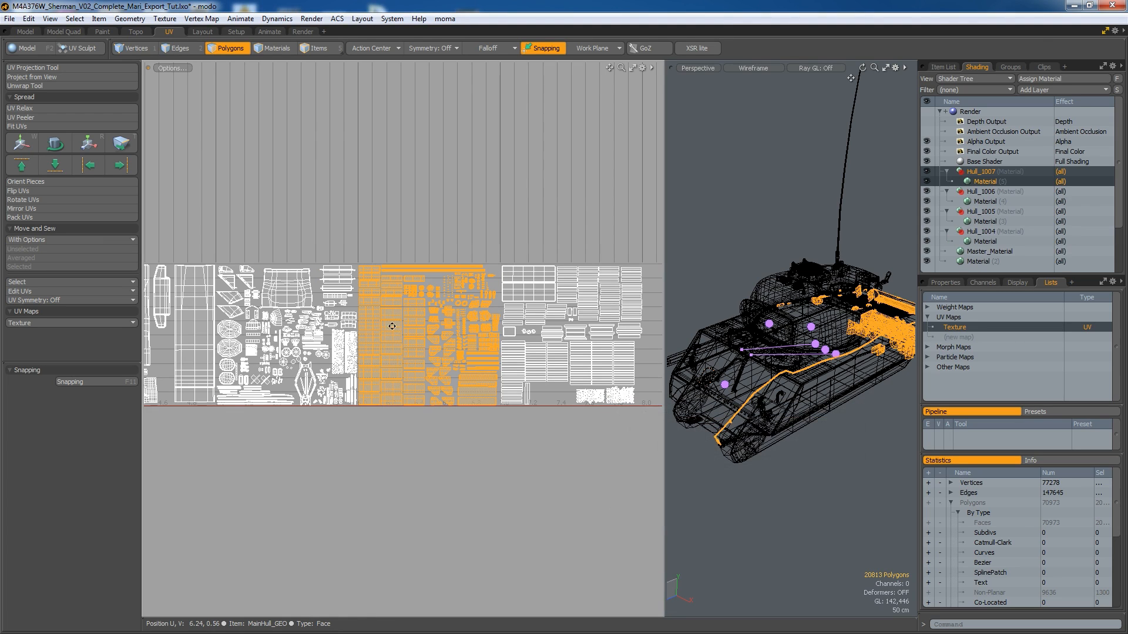
Step: Select the last hull UV tile with its connected polygons and assign a new material named Hull_1008
alt+drag(537, 304, 467, 294)
right_drag(433, 242, 578, 442)
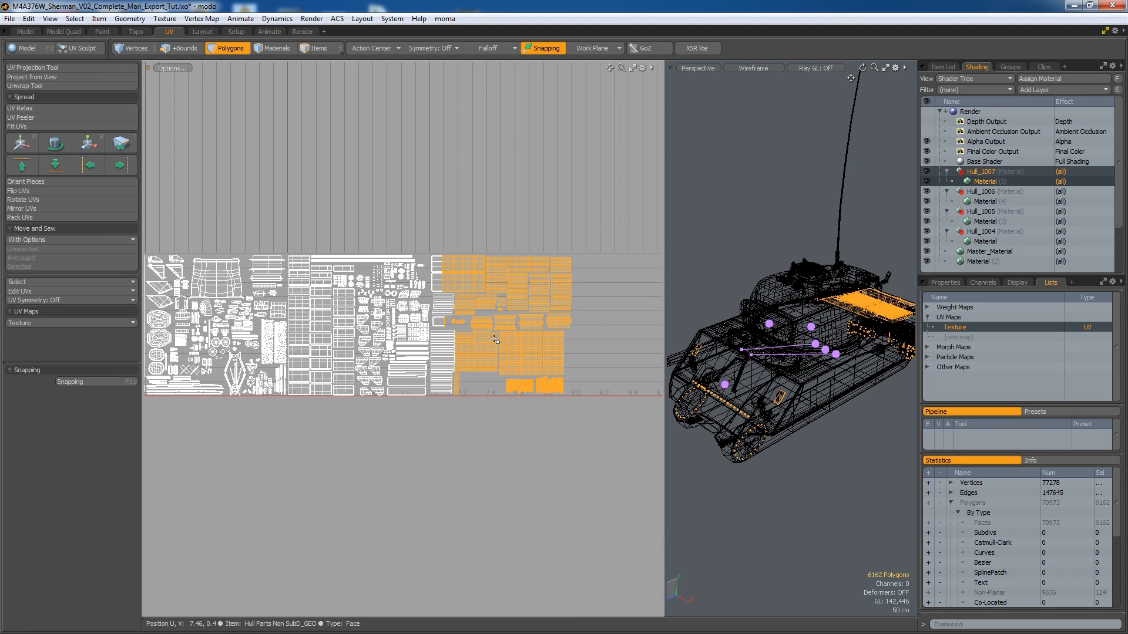
key(bracketright)
key(m)
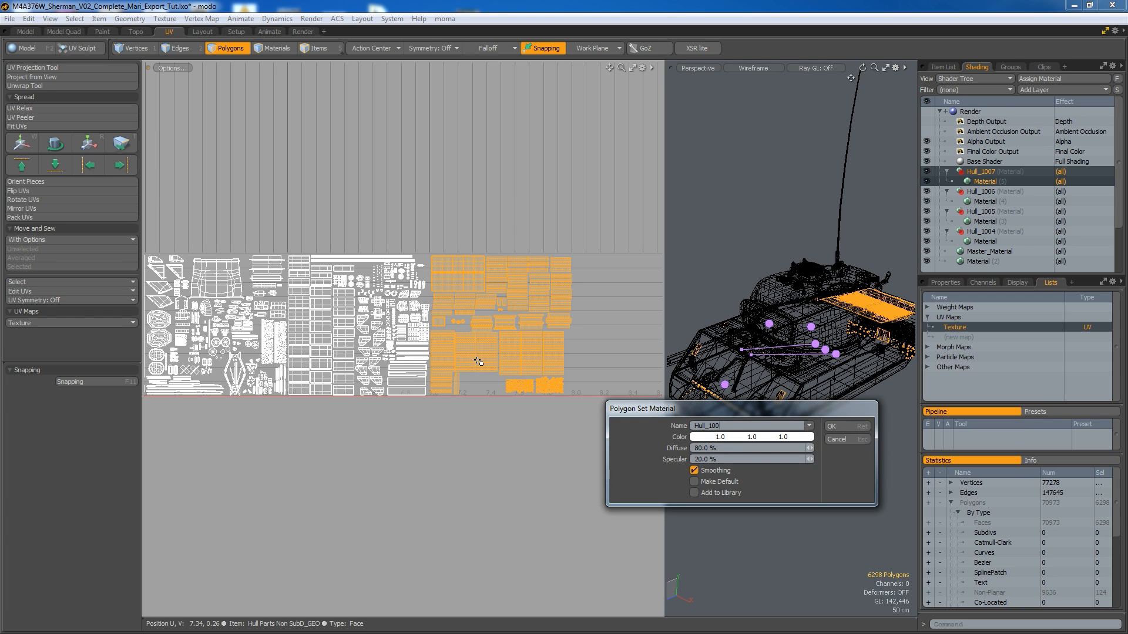
text(8)
key(Return)
Step: Select the tool polygons in the first tile of the upper UV row and assign a new material named Tools_1011
scroll(509, 383, up, 5)
alt+shift+drag(510, 383, 805, 459)
drag(266, 169, 459, 412)
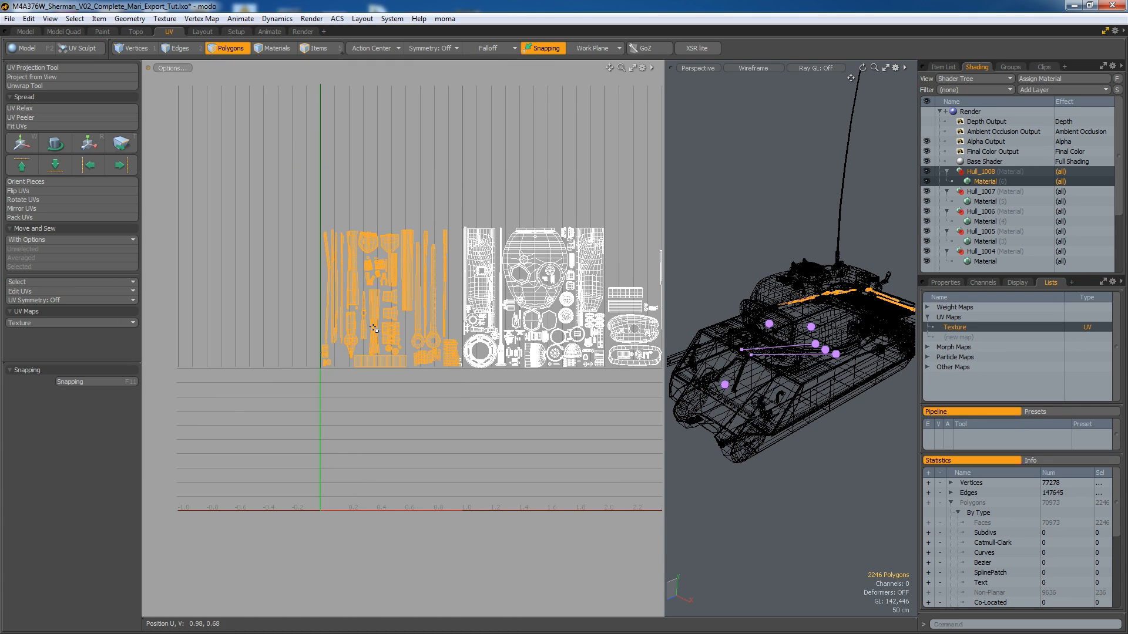
key(shift+Up)
key(m)
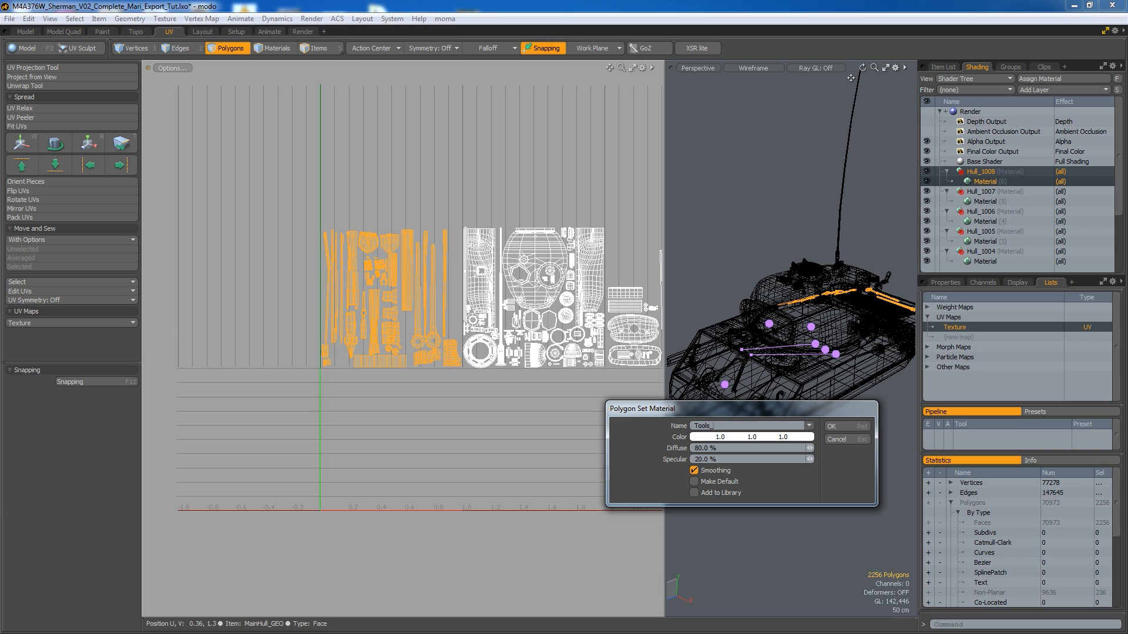
text(Tools_1011)
key(Return)
Step: Select only the turret polygons in the second upper UV tile, leaving out neighbouring tool polygons, and assign a new material named Turrt_1012
alt+shift+drag(472, 214, 329, 219)
right_drag(319, 212, 461, 399)
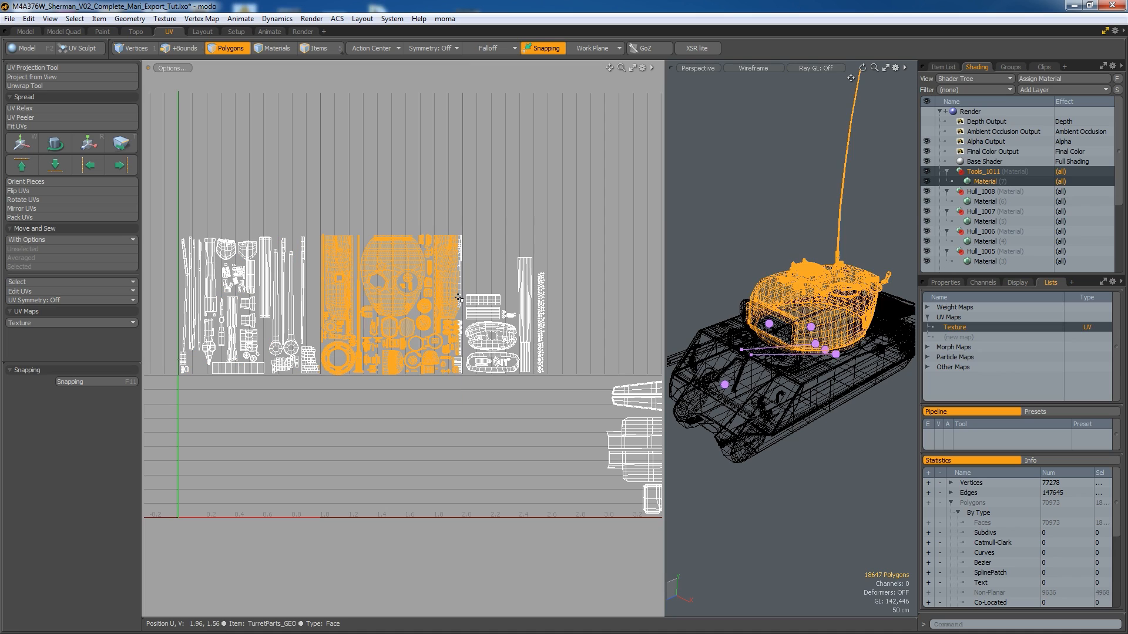
key(bracketright)
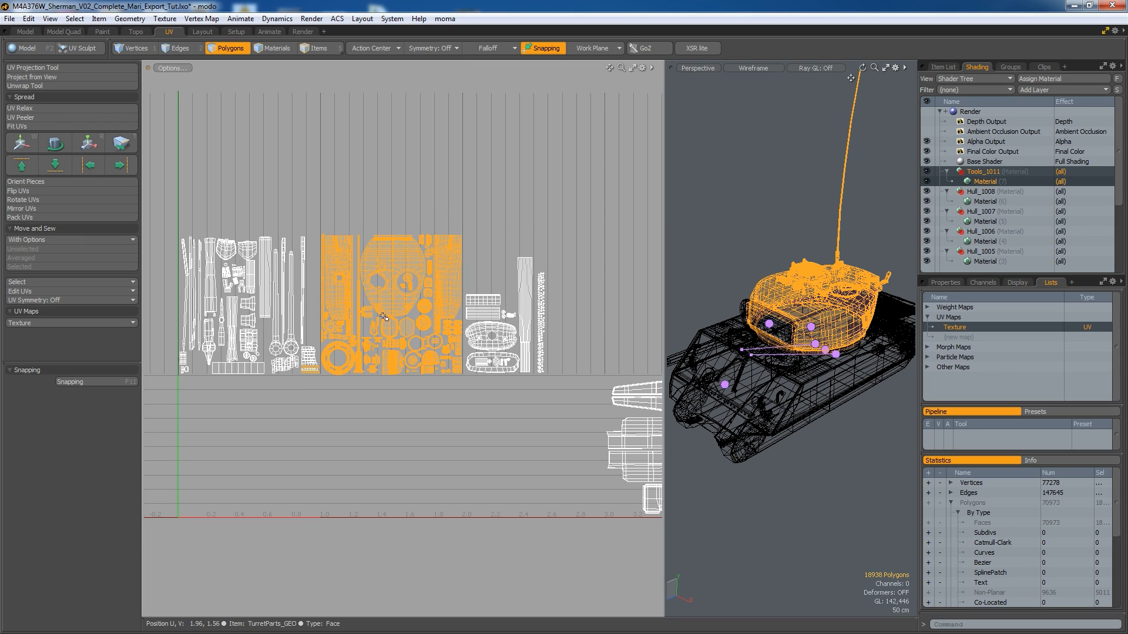
ctrl+right_drag(284, 330, 317, 390)
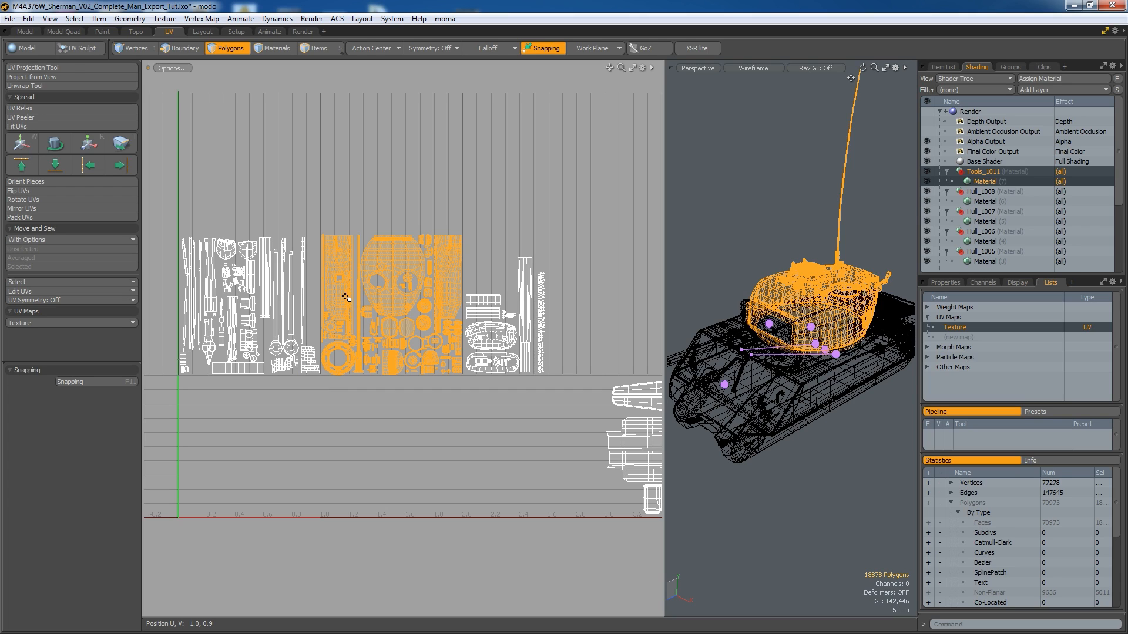
key(m)
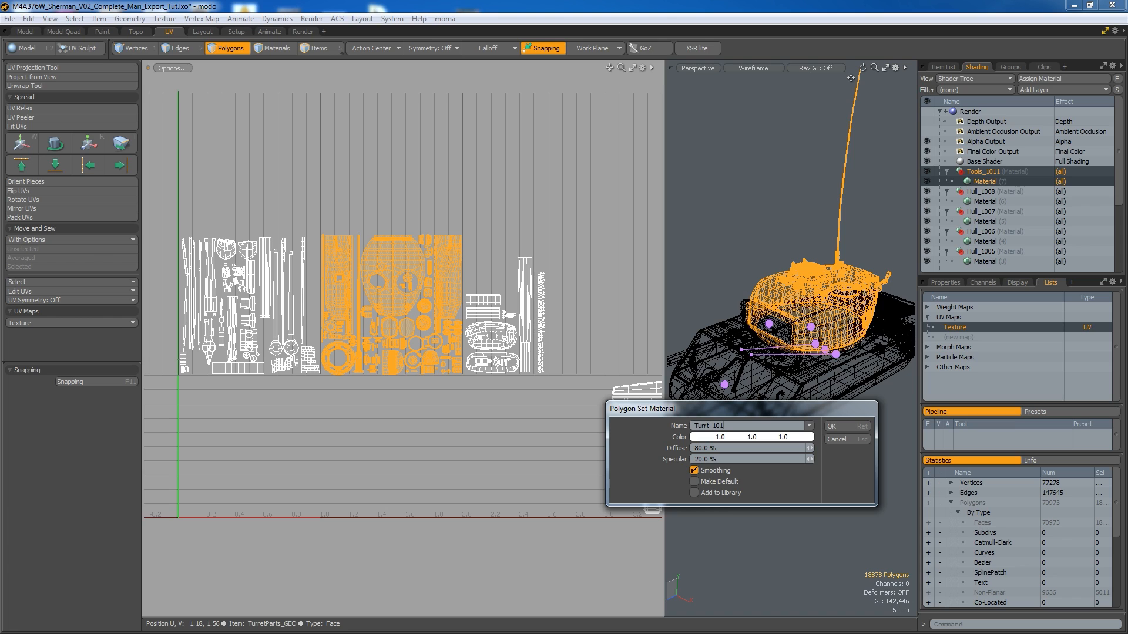
key(Return)
Step: Select the main gun's UV tile with its connected polygons and assign a new material named MainGun_1013
alt+drag(461, 262, 379, 261)
right_drag(390, 237, 479, 418)
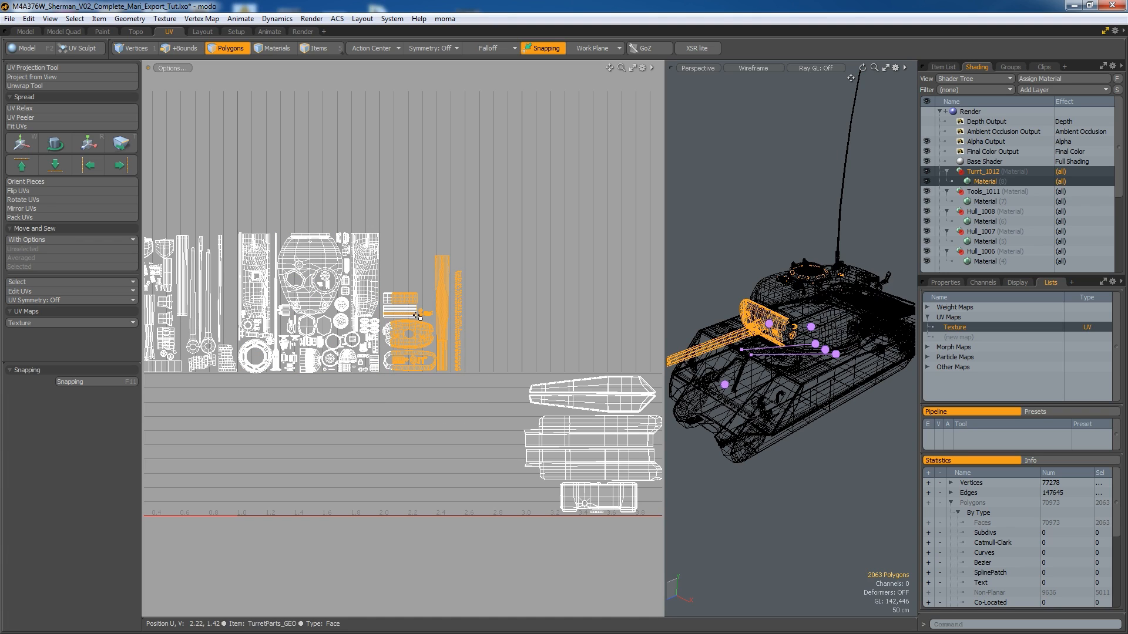
key(])
key(m)
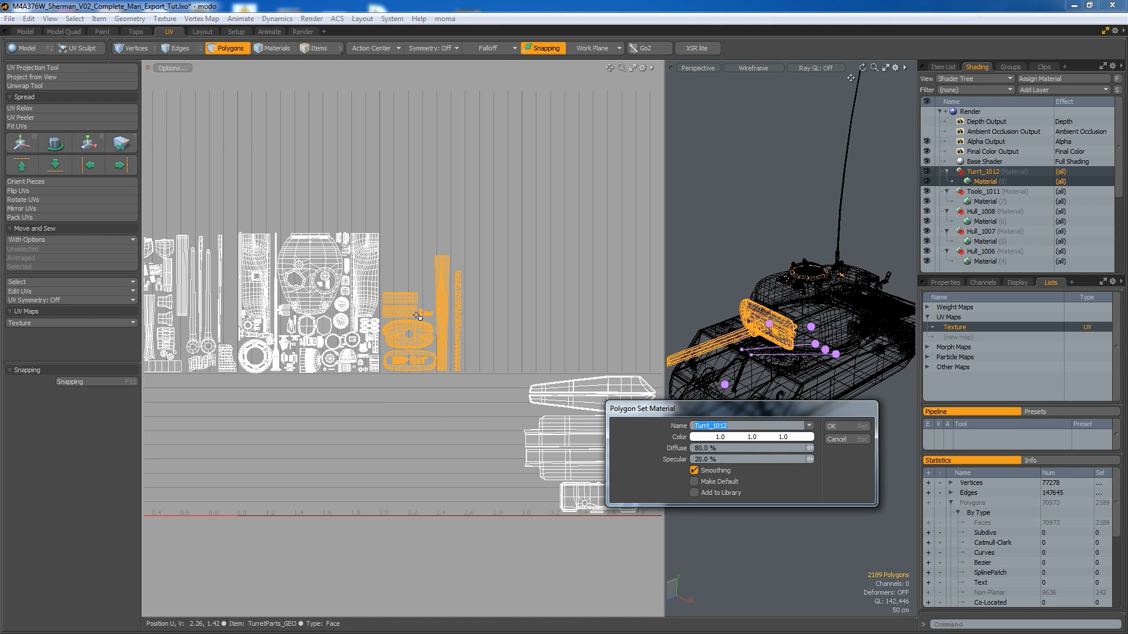
text(MainGun)
key(Return)
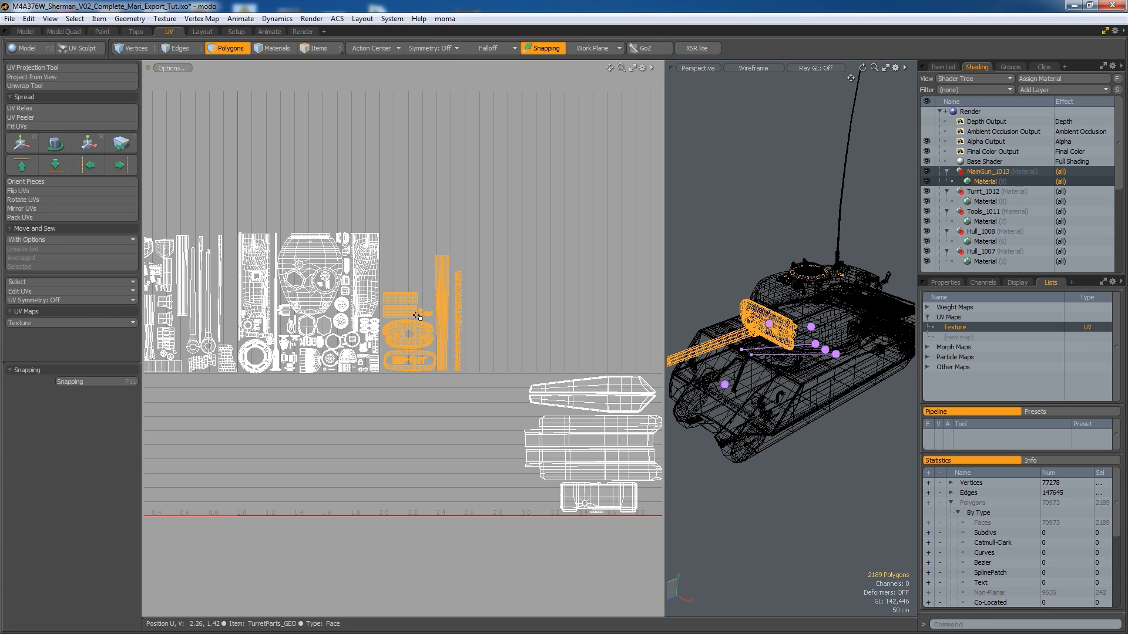
Step: Clear the polygon selection, widen the 3D view beside the UV view and switch to the Render workspace
middle_drag(405, 398, 471, 400)
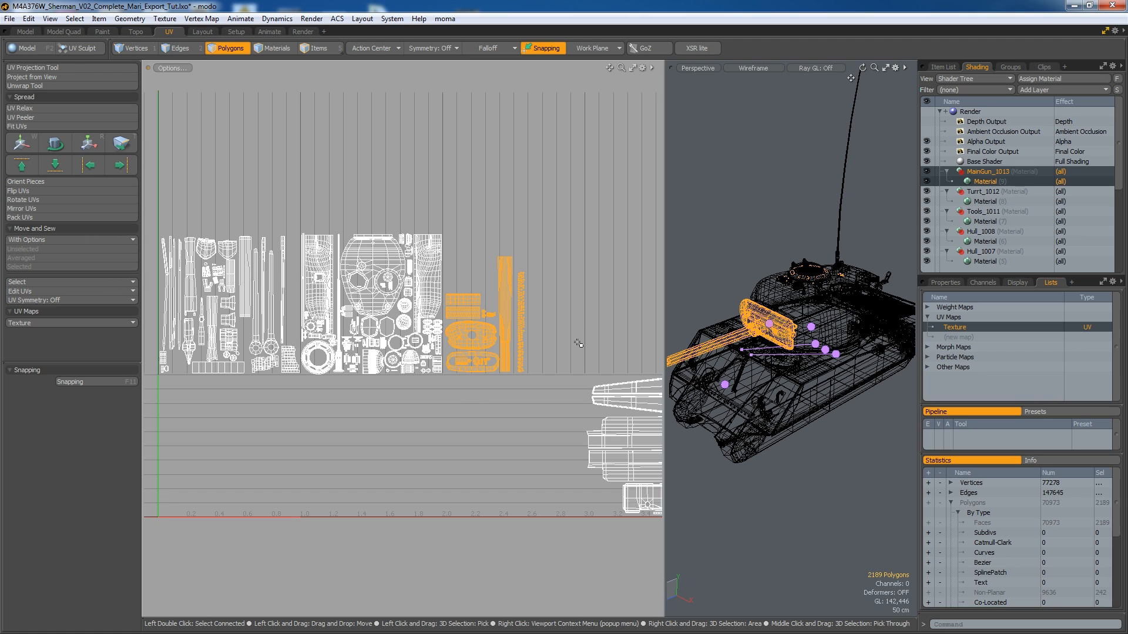
key(Escape)
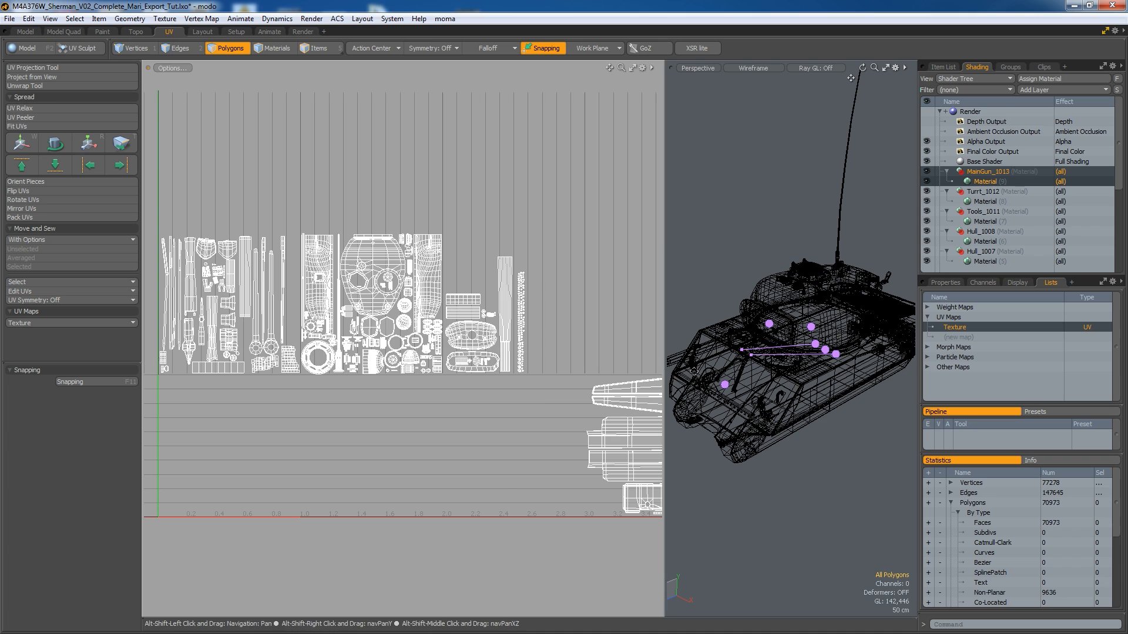
drag(663, 411, 293, 412)
alt+drag(655, 470, 697, 453)
click(304, 32)
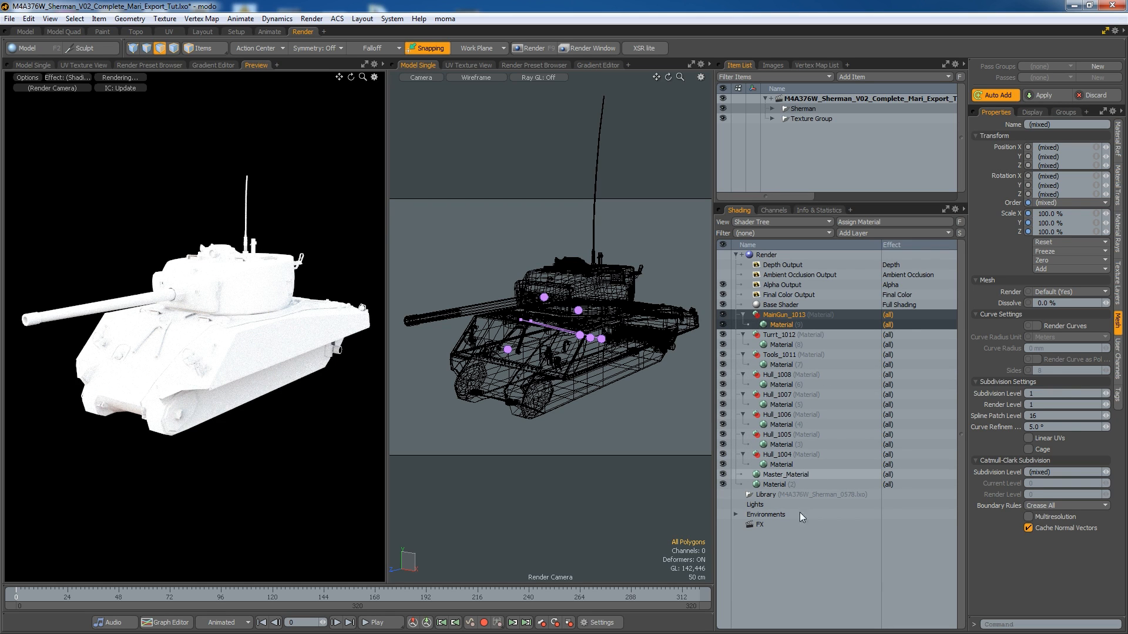
Step: Replace the default material inside the Hull_1004 group with Master_Material and select it there
click(808, 474)
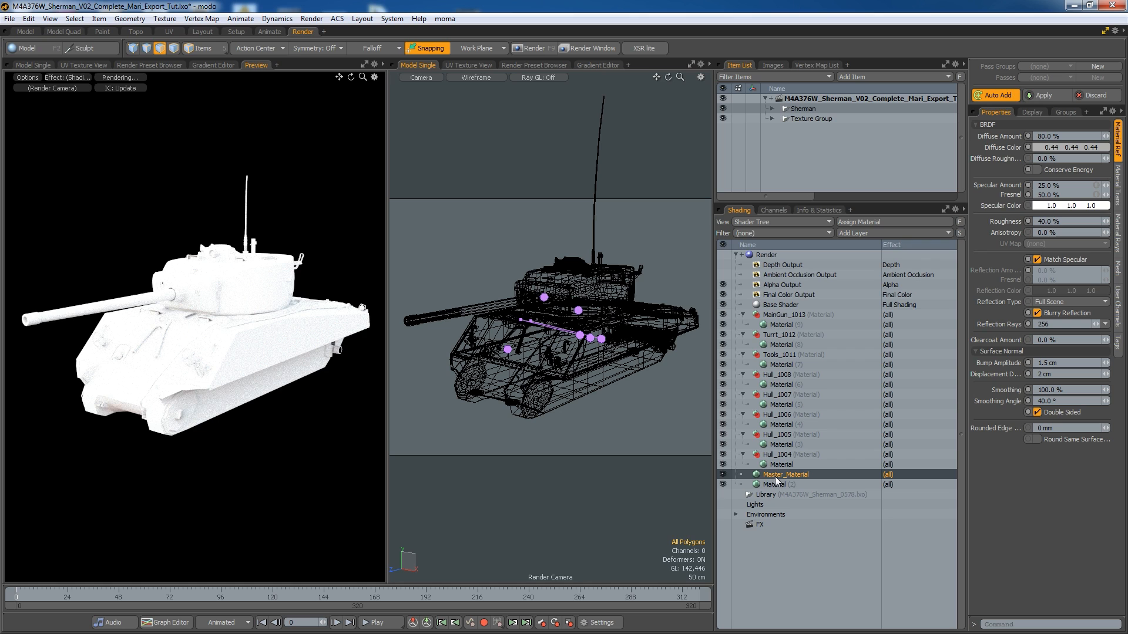
drag(774, 477, 793, 461)
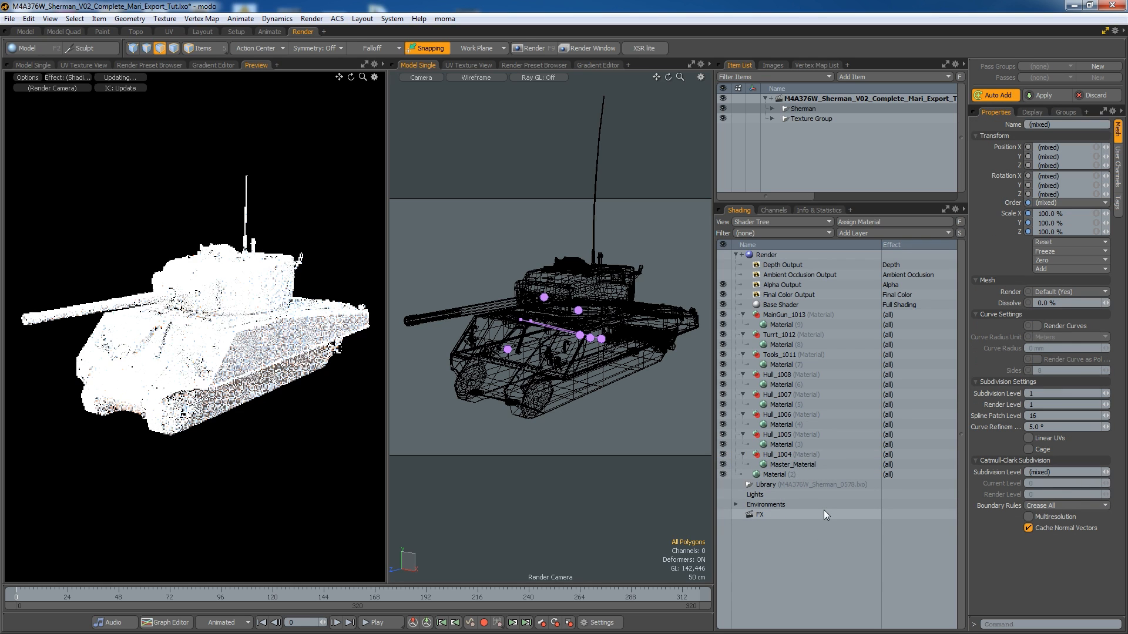
click(847, 467)
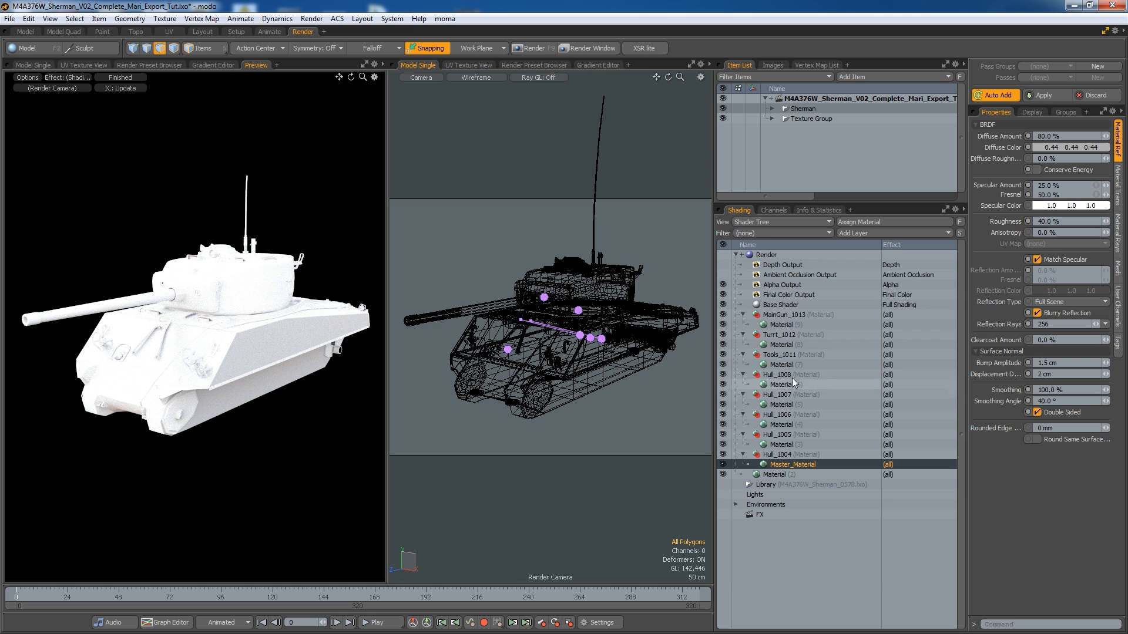
right_click(800, 464)
mouse_move(804, 553)
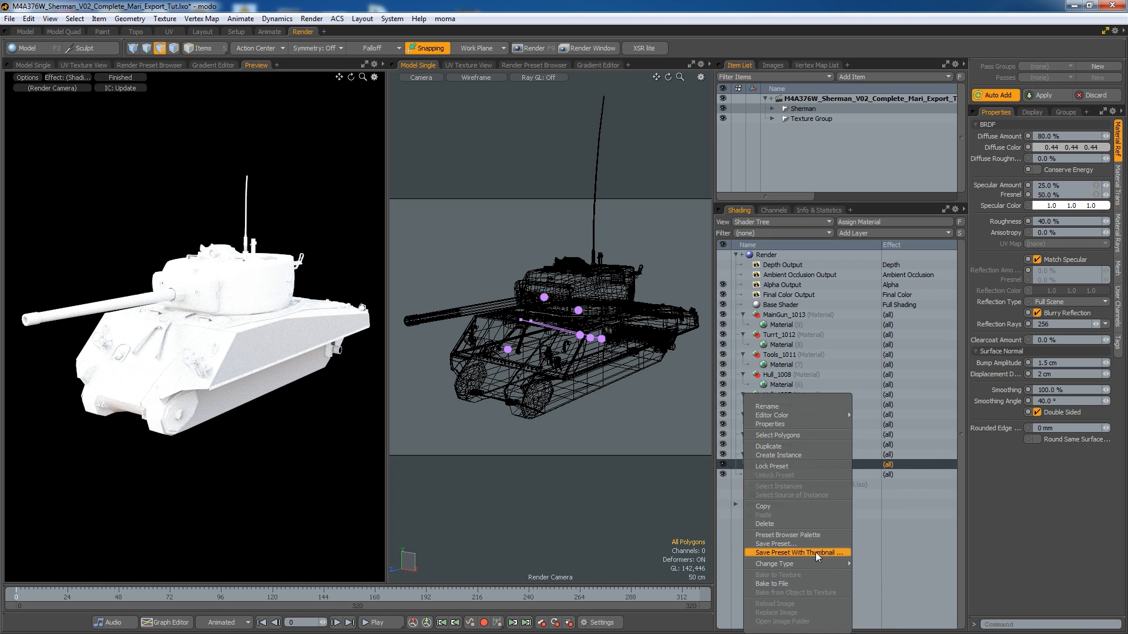
click(894, 552)
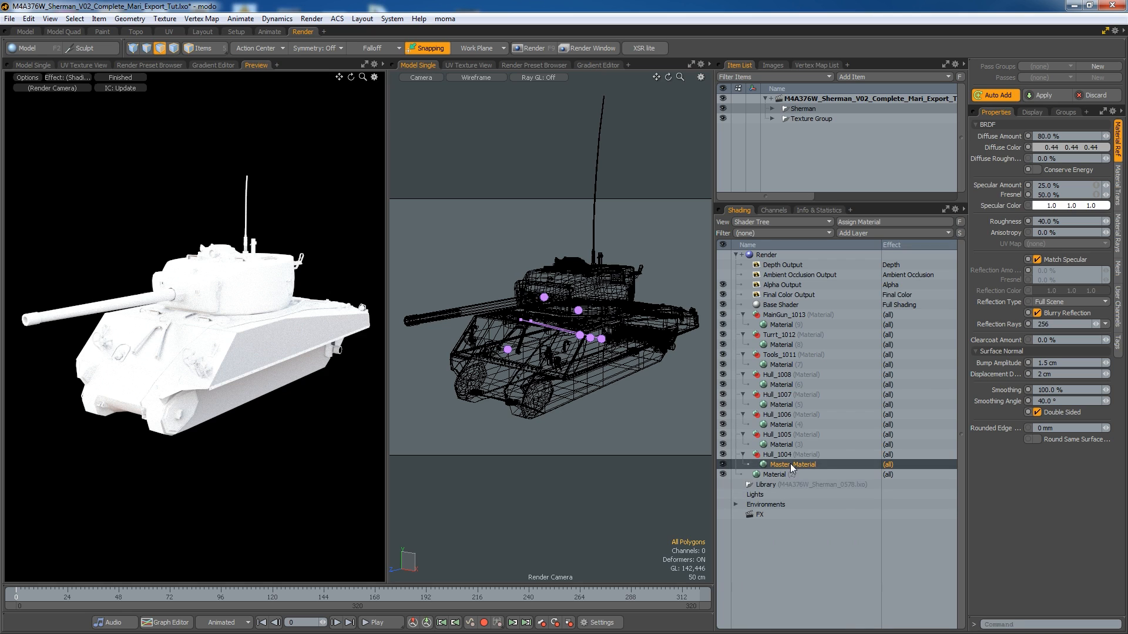
Step: Create three instances of Master_Material and move one each into the Hull_1005, Hull_1006 and Hull_1007 groups
right_click(791, 464)
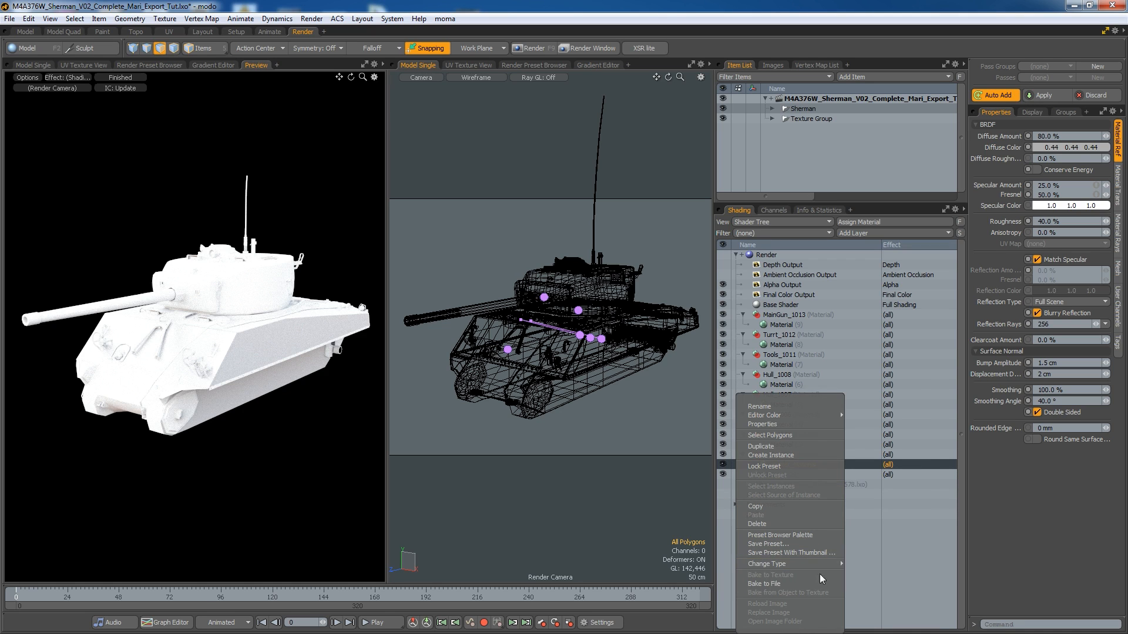
click(825, 457)
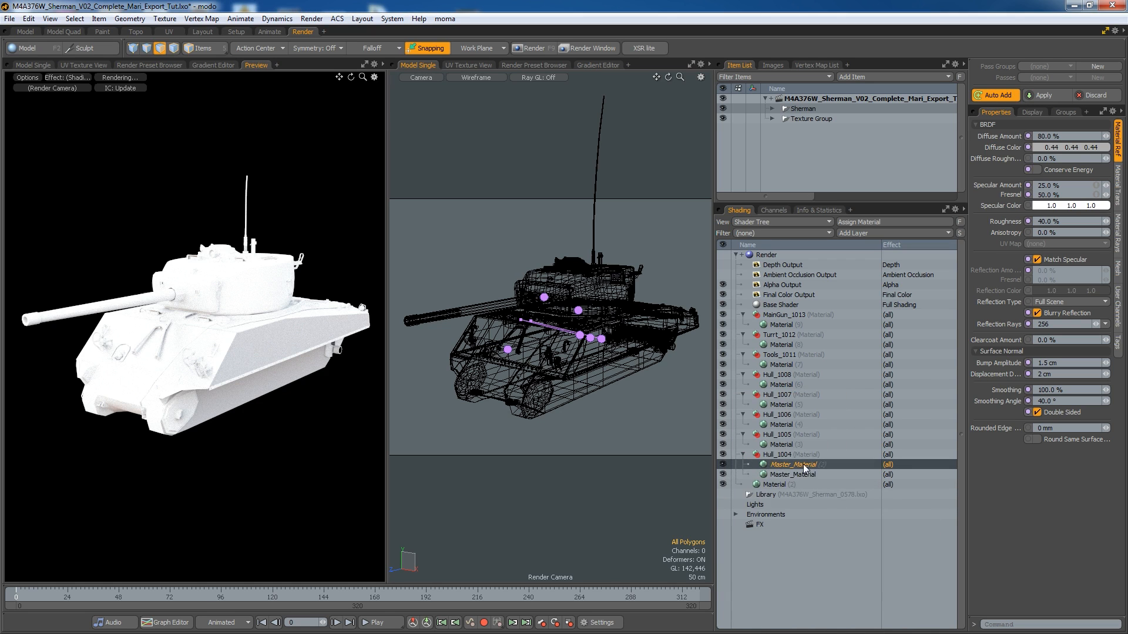
right_click(797, 473)
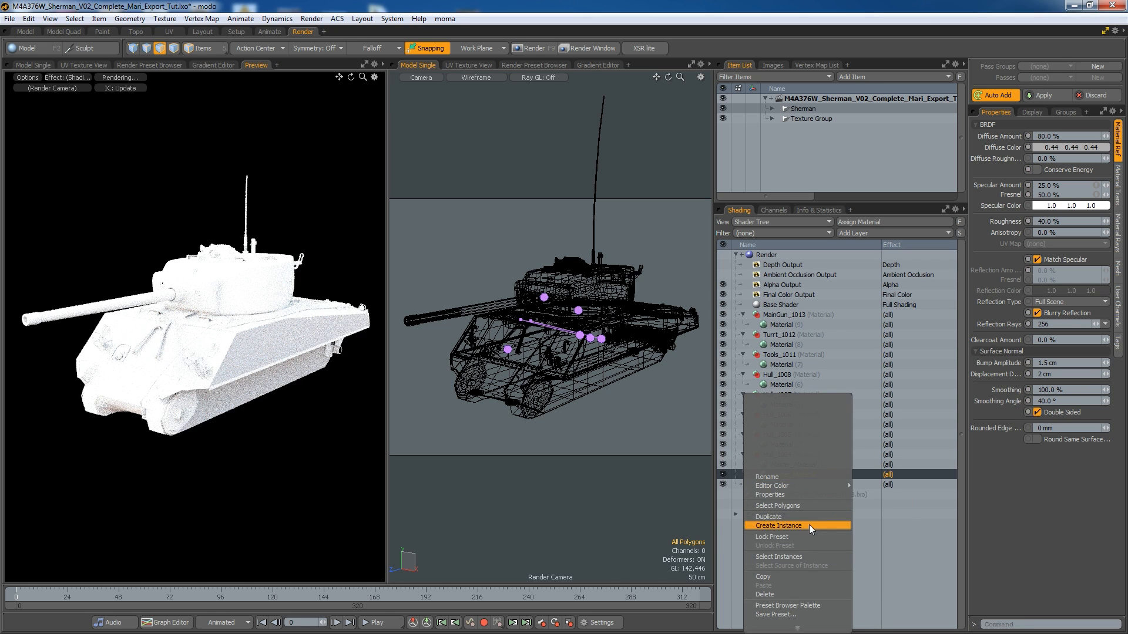
click(808, 523)
click(792, 481)
right_click(792, 483)
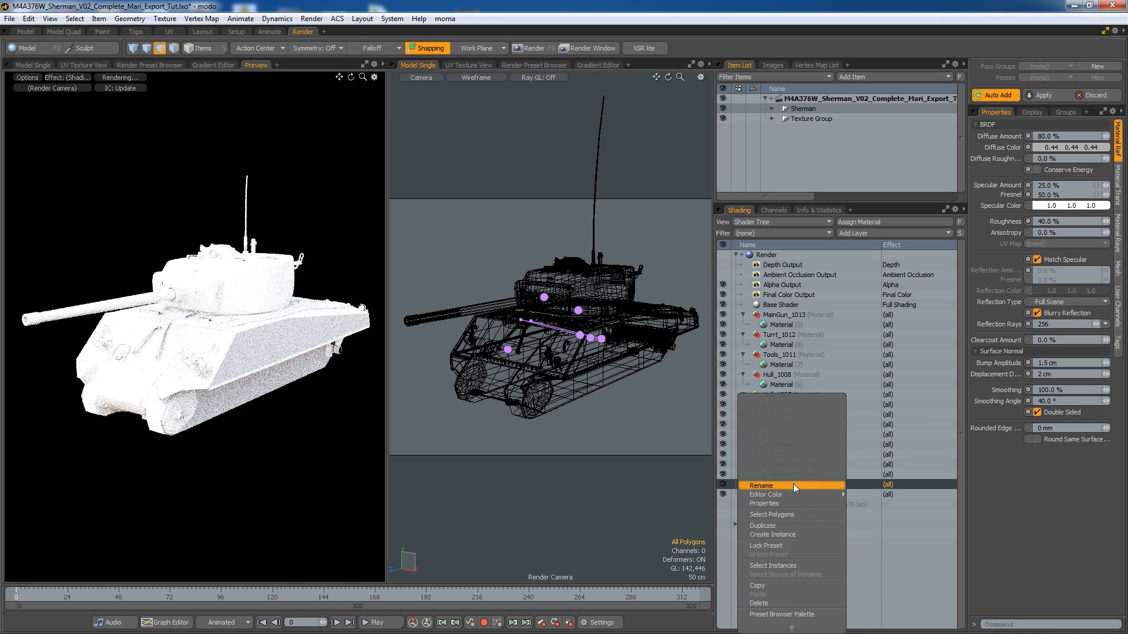
click(802, 534)
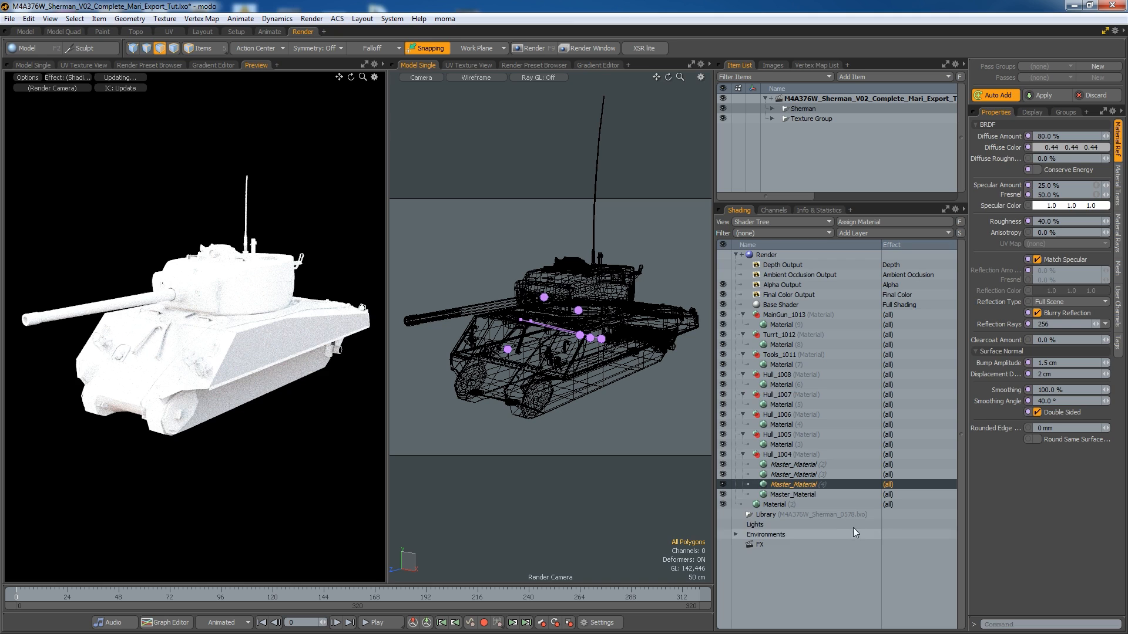
drag(791, 464, 795, 418)
drag(801, 484, 800, 397)
Step: Delete the default materials from the Hull_1005, Hull_1006 and Hull_1007 groups, keeping the Master_Material instances
click(795, 474)
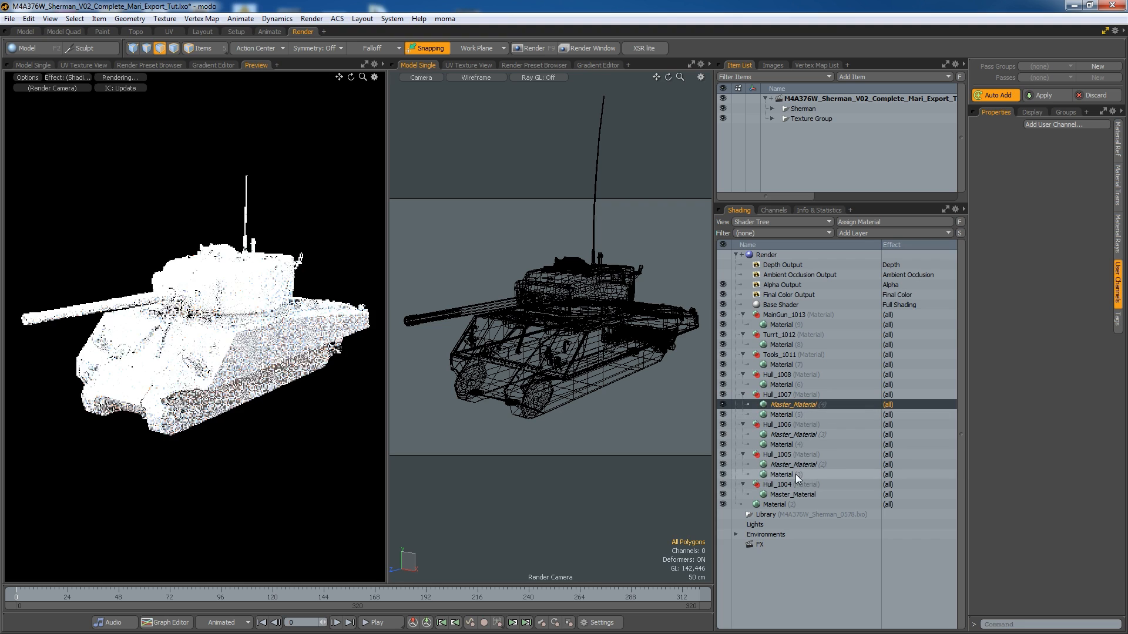
key(Delete)
click(808, 444)
key(Delete)
click(798, 414)
key(Delete)
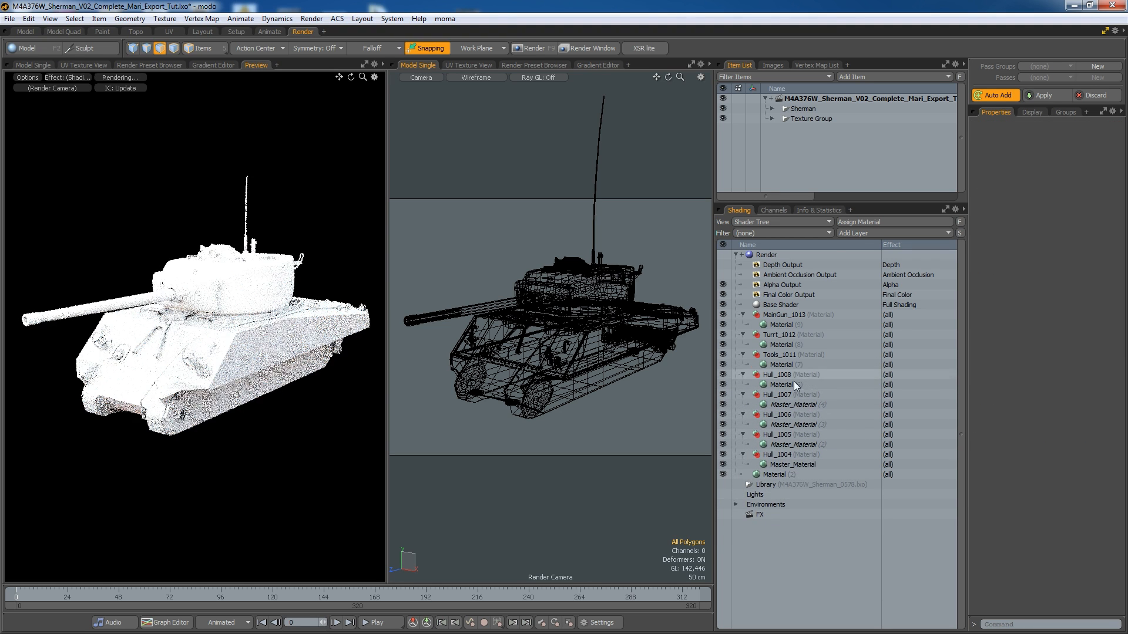
Step: Replace the default material in the Hull_1008 group with a new instance of Master_Material
right_click(777, 466)
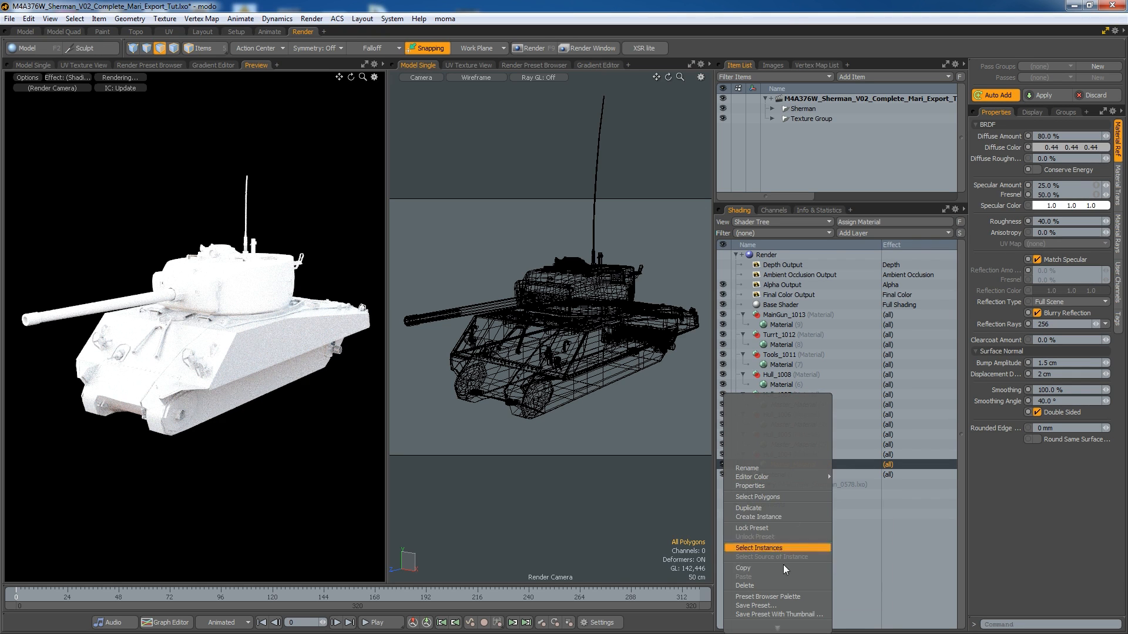
click(784, 518)
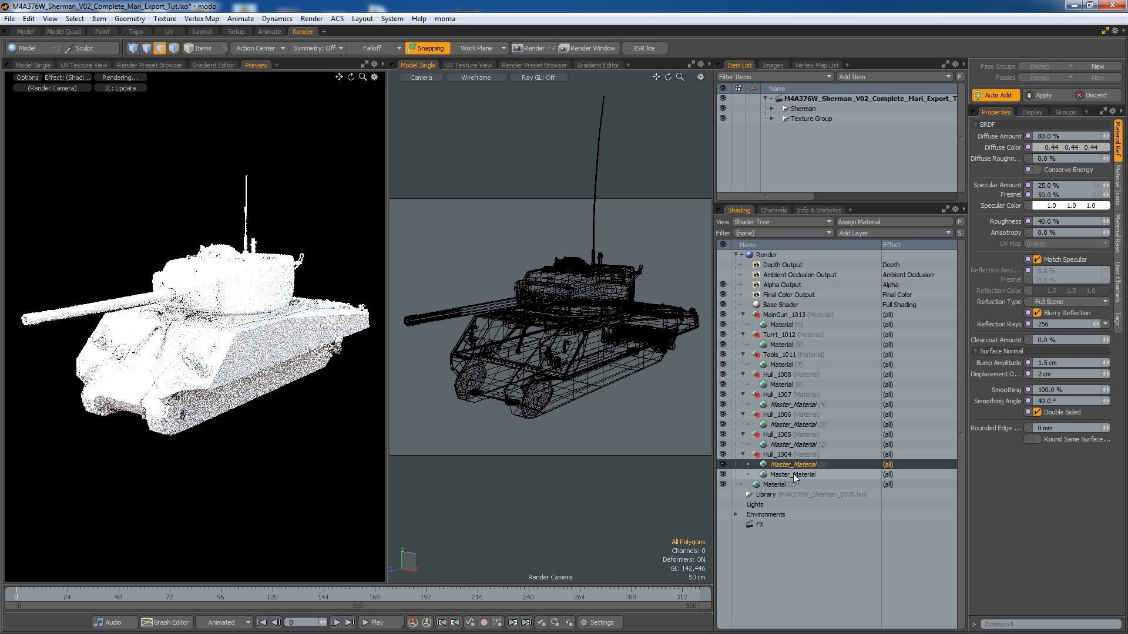
right_click(793, 473)
click(791, 558)
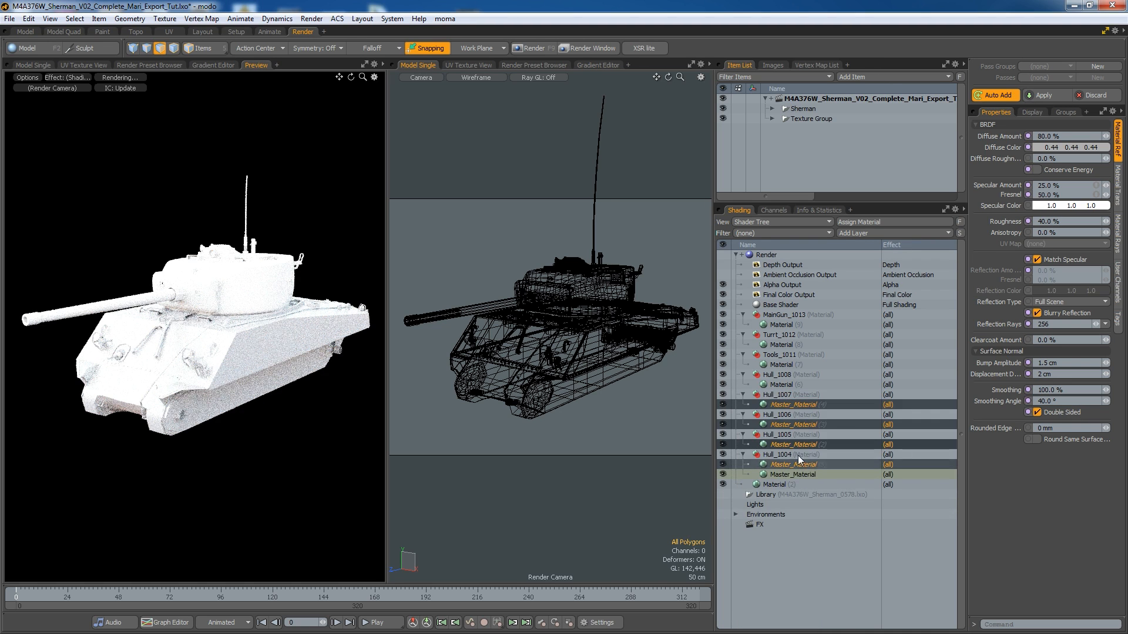
click(799, 474)
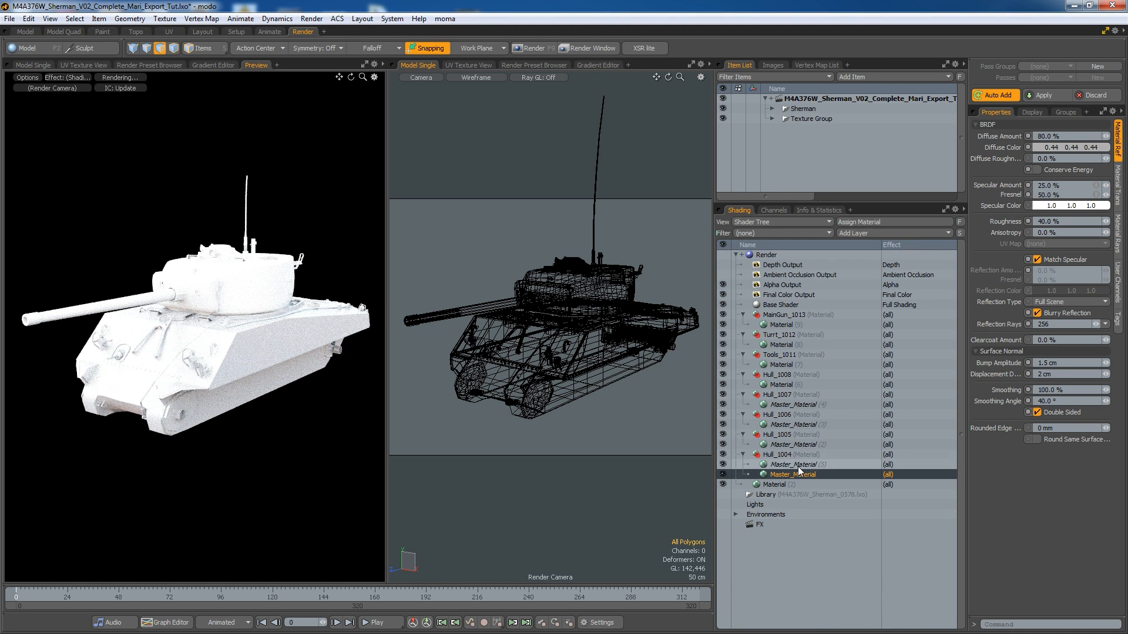
click(797, 466)
drag(795, 464, 815, 376)
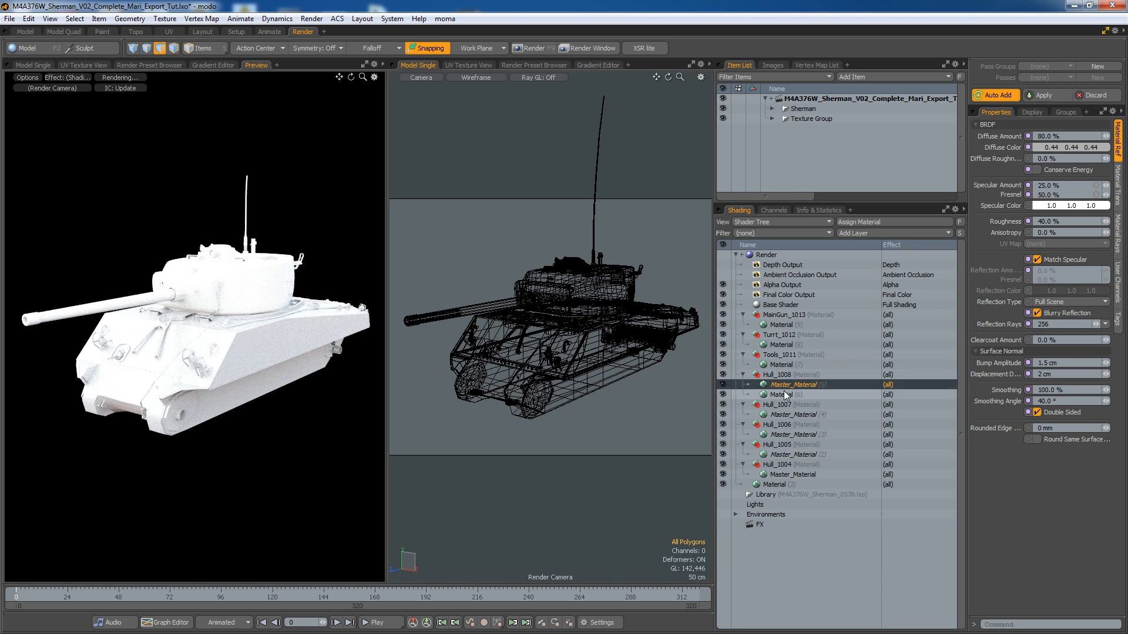
click(784, 391)
key(Delete)
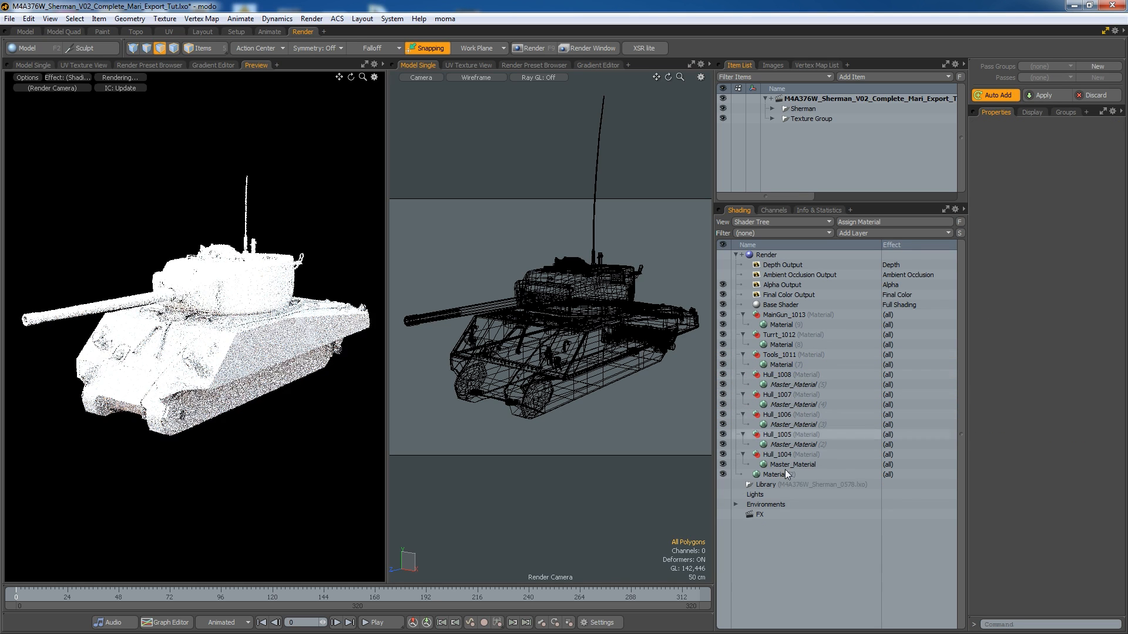
Step: Create two more instances of Master_Material and move them into the MainGun_1013 and Turrt_1012 groups
click(781, 474)
right_click(797, 464)
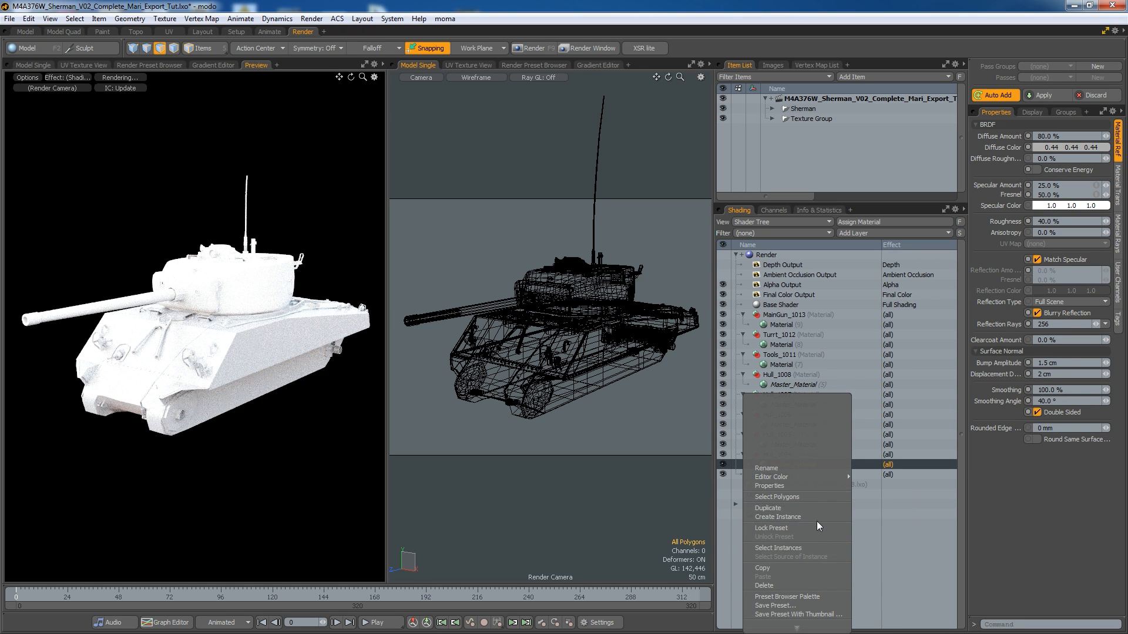
click(816, 519)
right_click(802, 473)
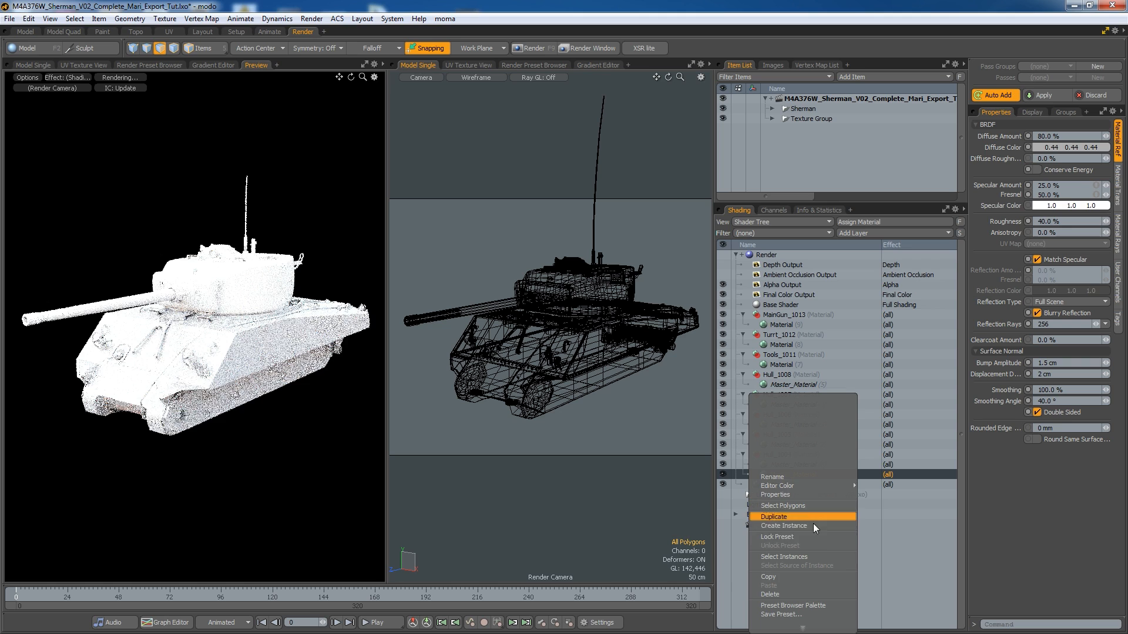
click(814, 526)
drag(799, 473, 800, 316)
click(788, 485)
drag(796, 472, 810, 348)
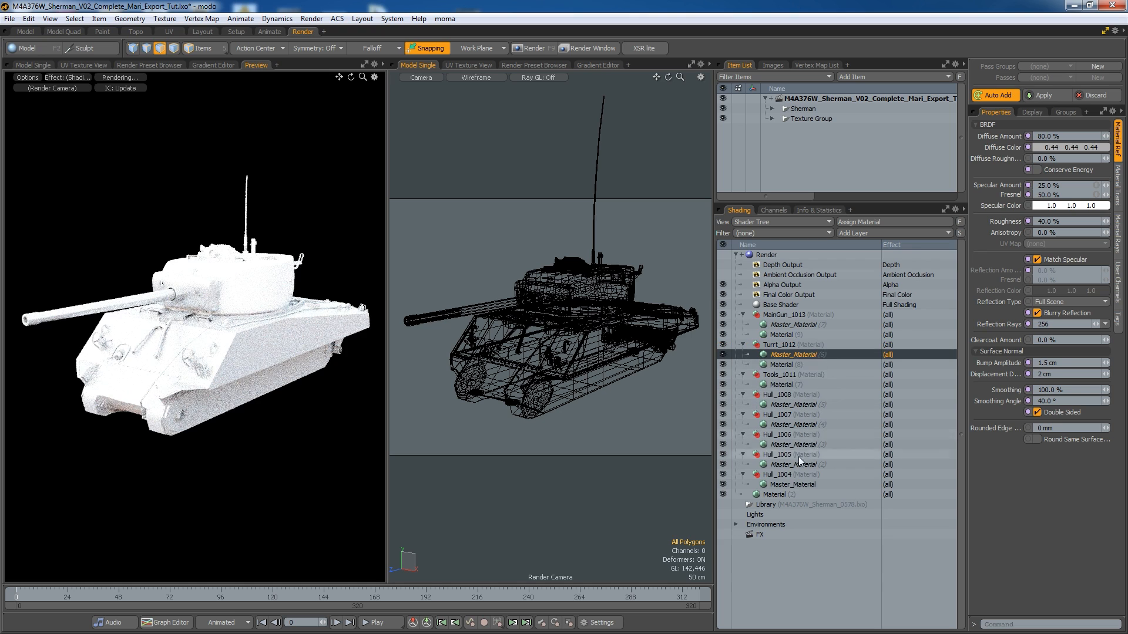
Step: Delete the default materials from the Turrt_1012, MainGun_1013 and Tools_1011 groups
click(786, 365)
key(Delete)
click(797, 334)
key(Delete)
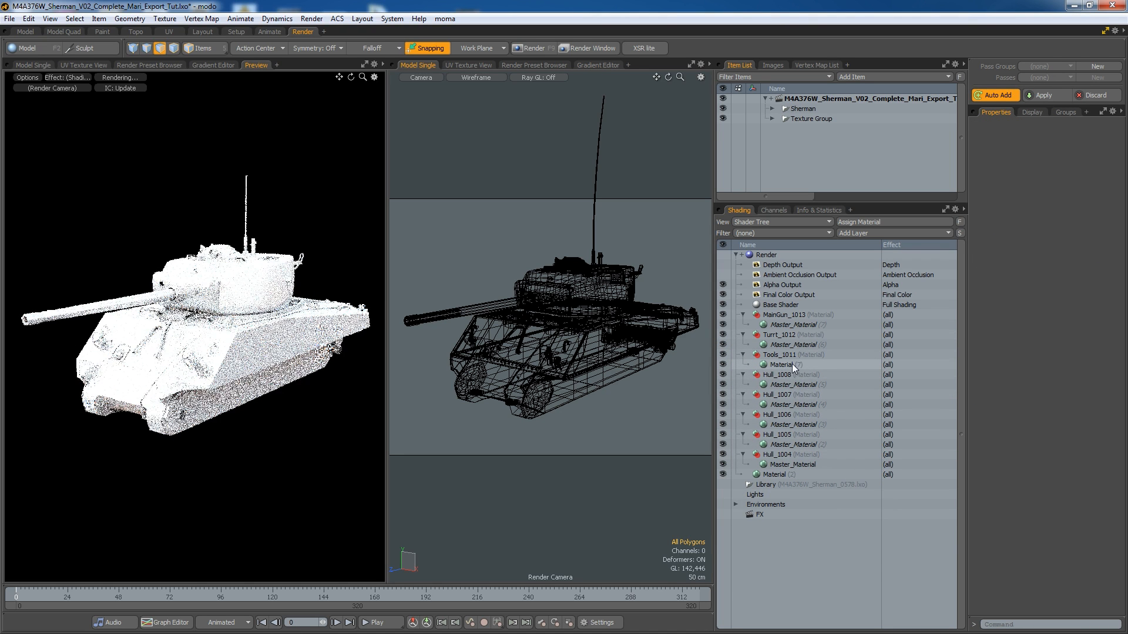
click(783, 365)
key(Delete)
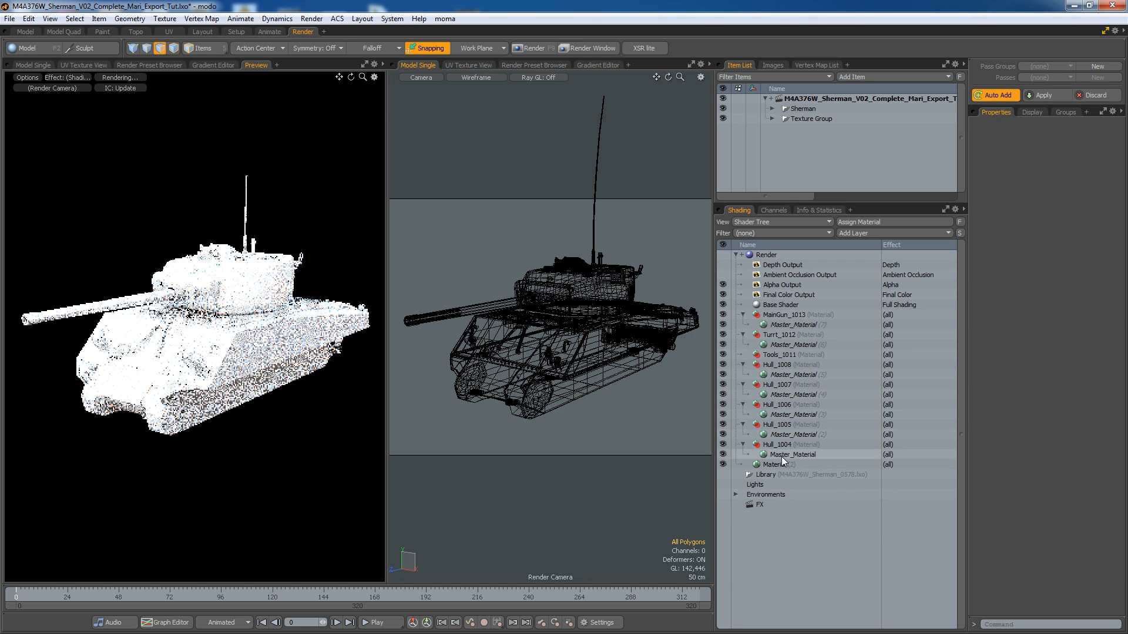
Step: Create another instance of Master_Material and move it into the empty Tools_1011 group
click(783, 454)
right_click(783, 455)
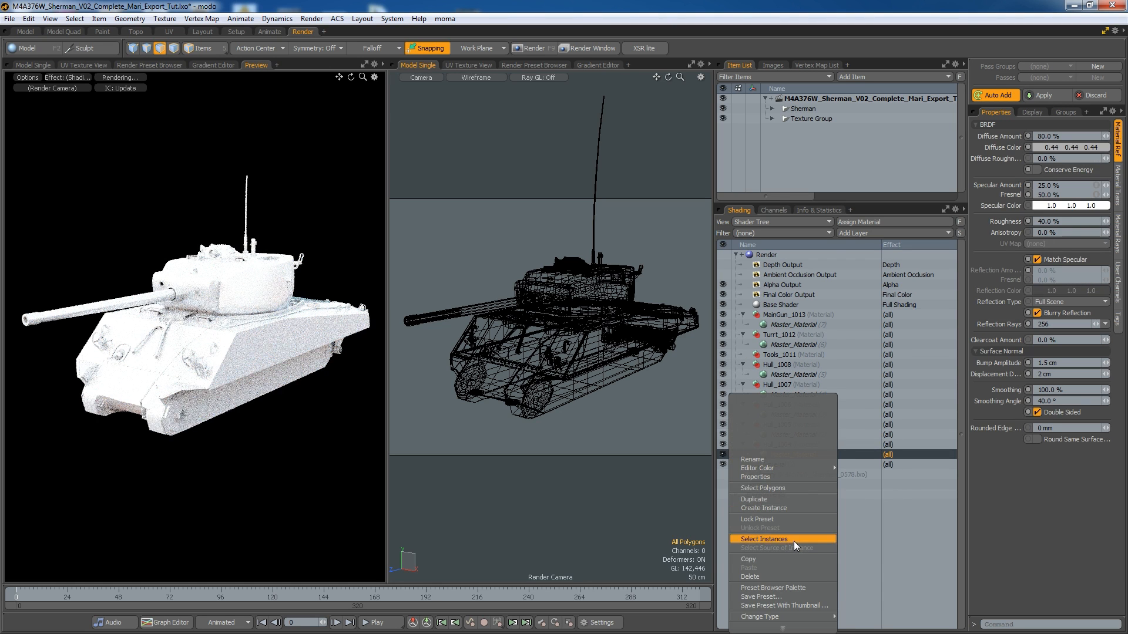
click(794, 540)
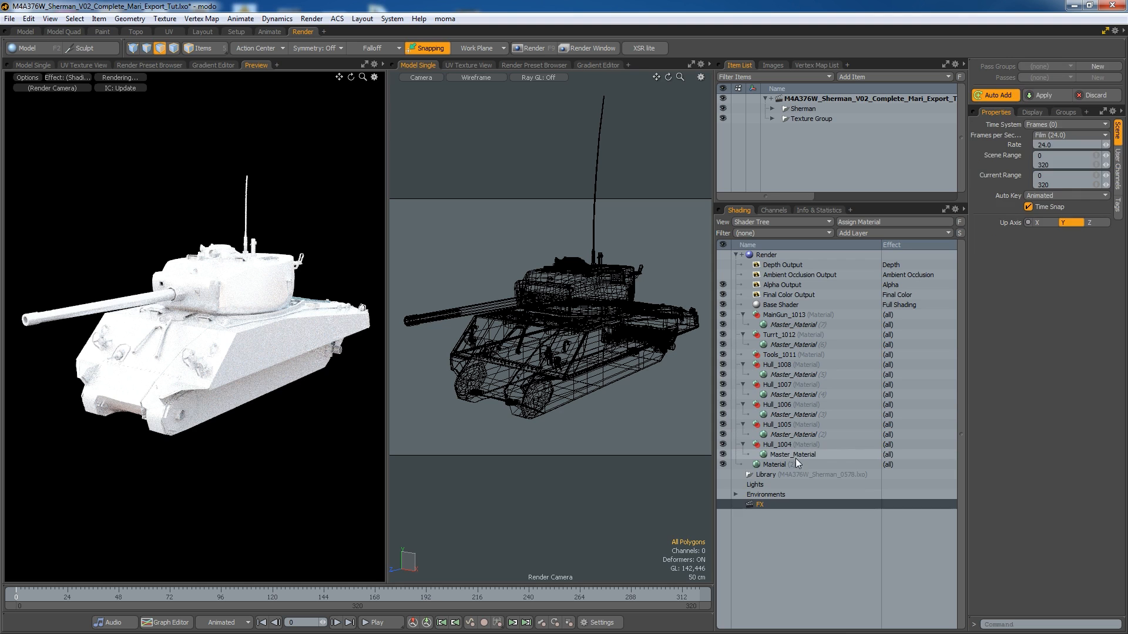
click(796, 457)
right_click(800, 458)
click(804, 500)
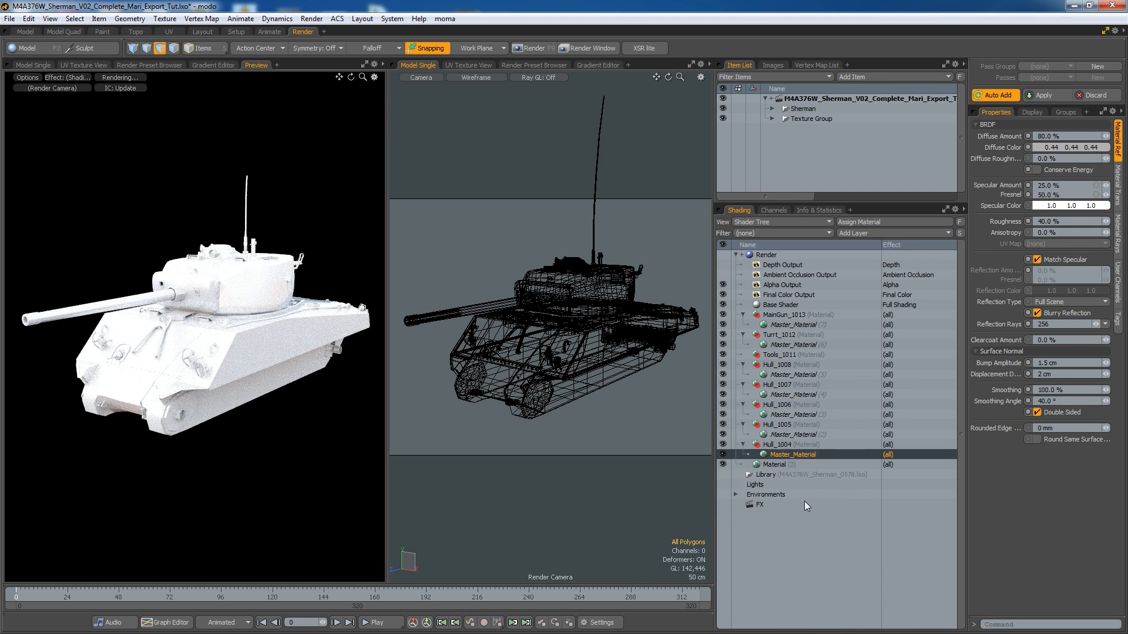
drag(792, 456, 805, 354)
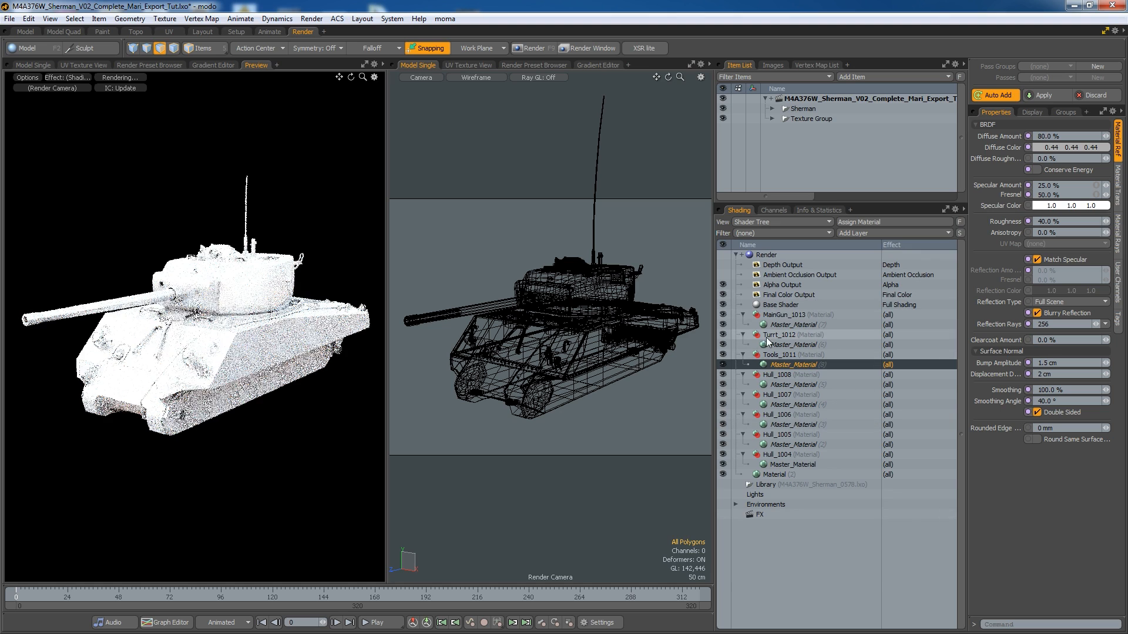
Step: Collapse the material groups from MainGun_1013 down to Hull_1005 in the Shader Tree
click(743, 314)
click(745, 326)
click(744, 334)
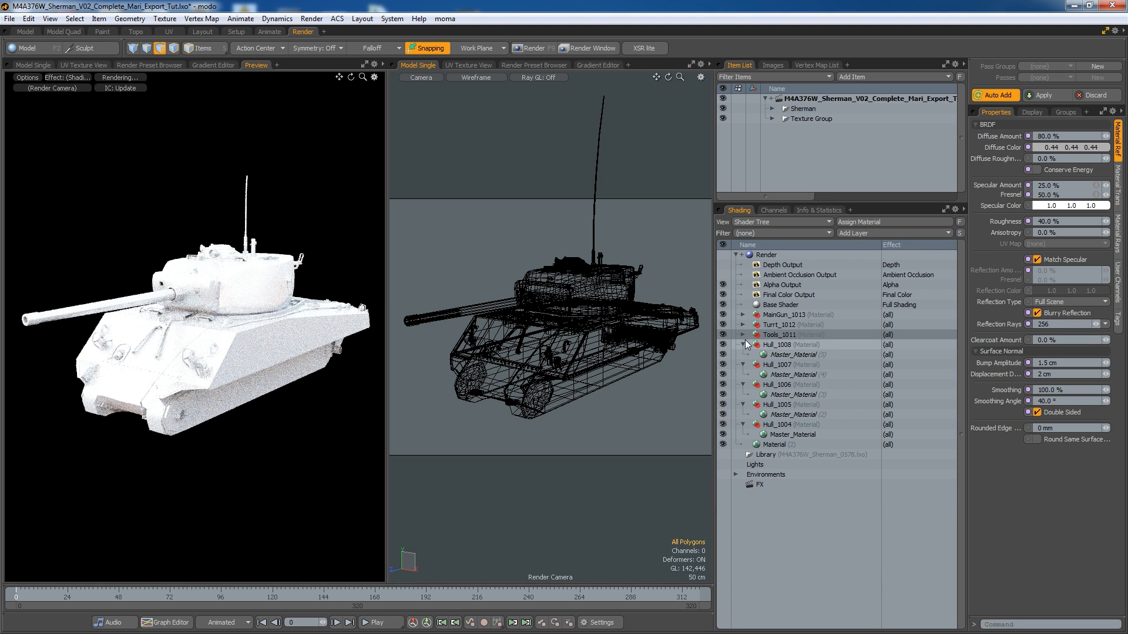
click(744, 344)
click(745, 354)
click(746, 365)
click(742, 374)
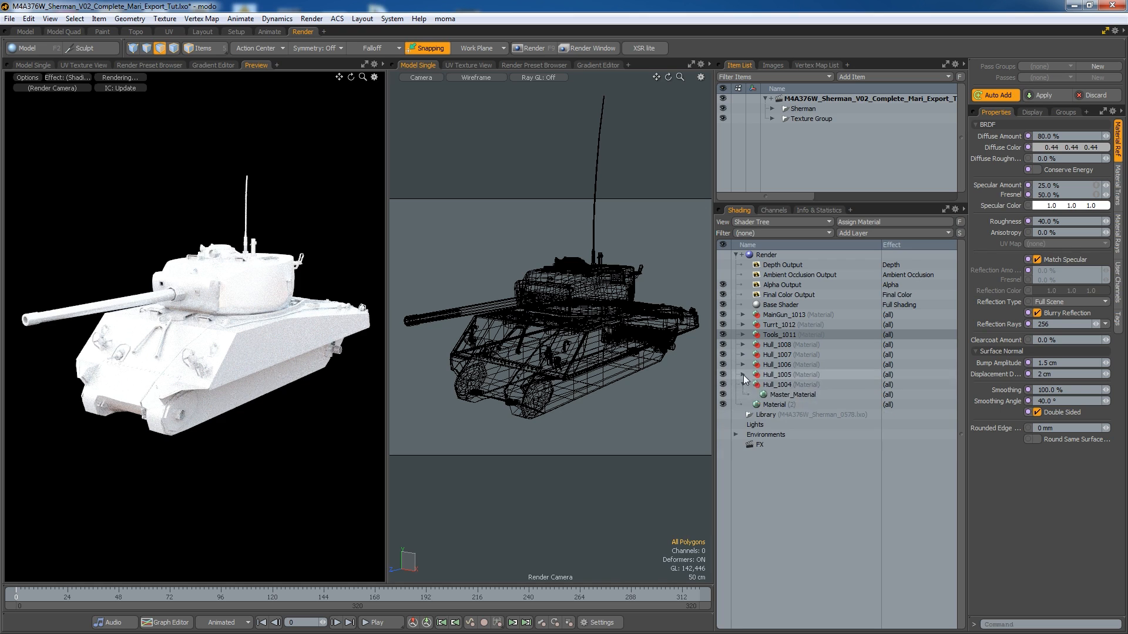
Step: Select the Hull_1004 group and hide the base Material at the end of the Render tree
click(790, 385)
click(723, 404)
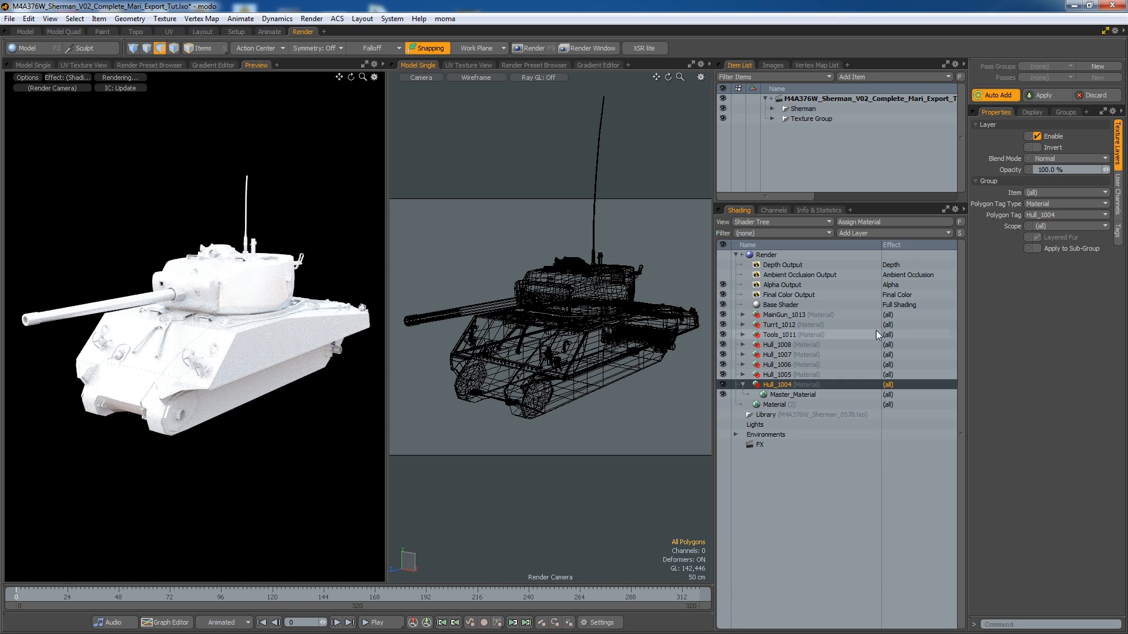
click(893, 233)
mouse_move(915, 293)
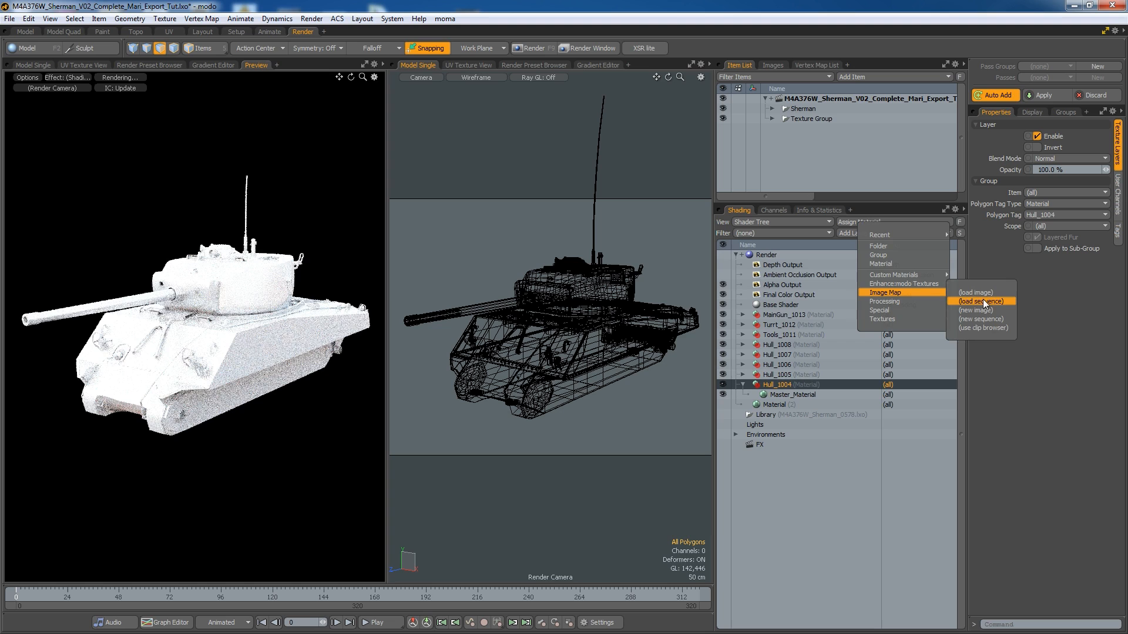
click(856, 528)
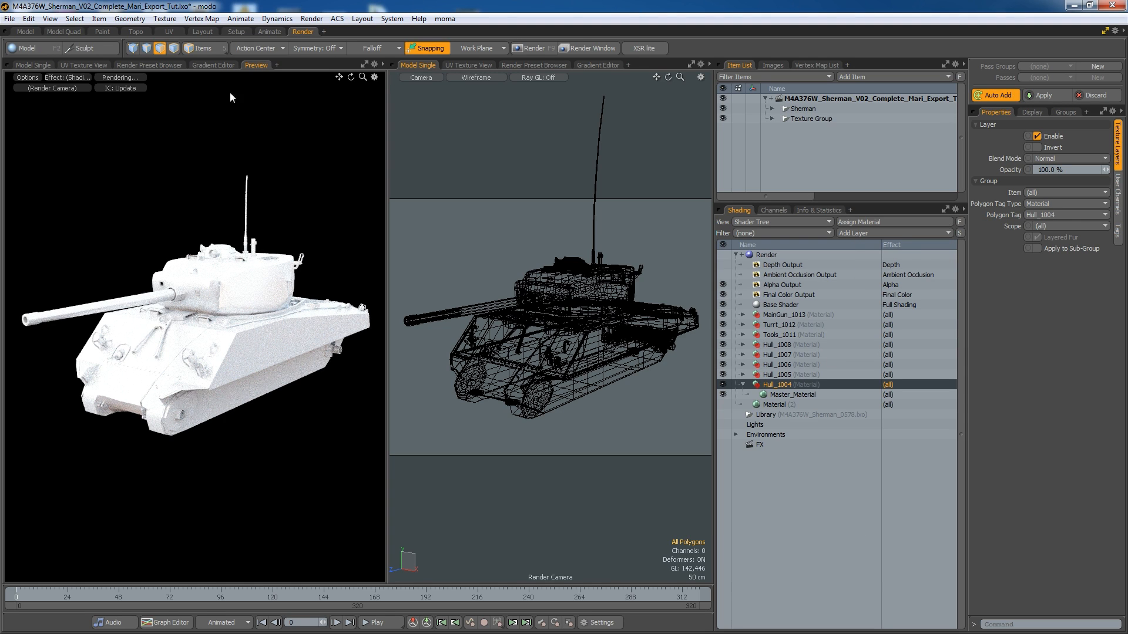
Step: Switch to item selection and turn on subdivision surfaces for the tank meshes
click(211, 46)
click(502, 376)
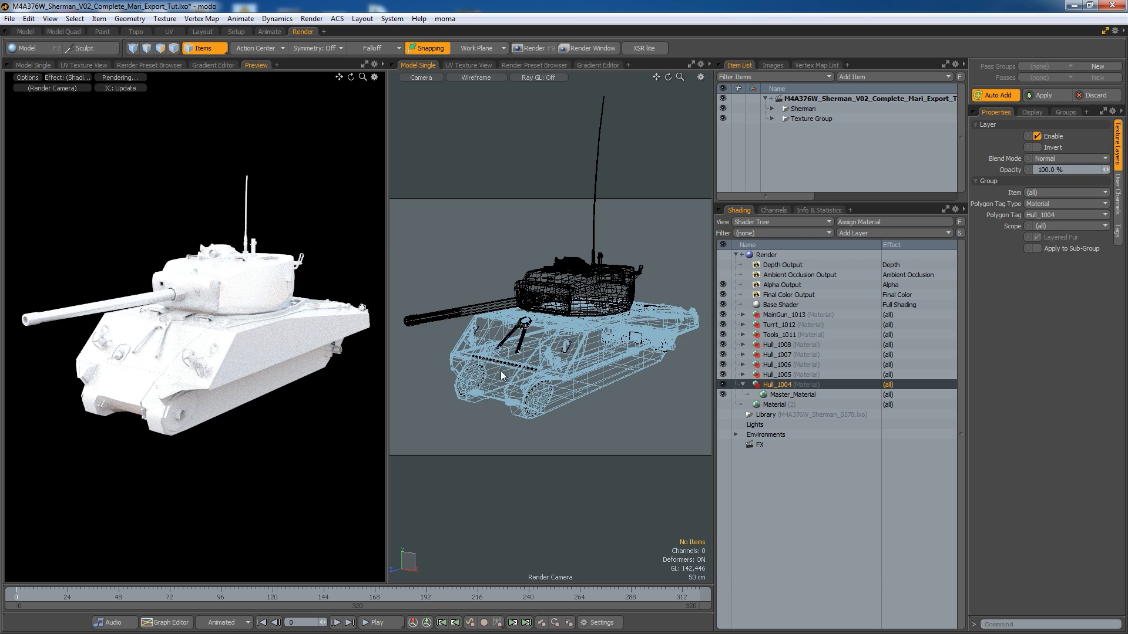
key(Tab)
click(612, 418)
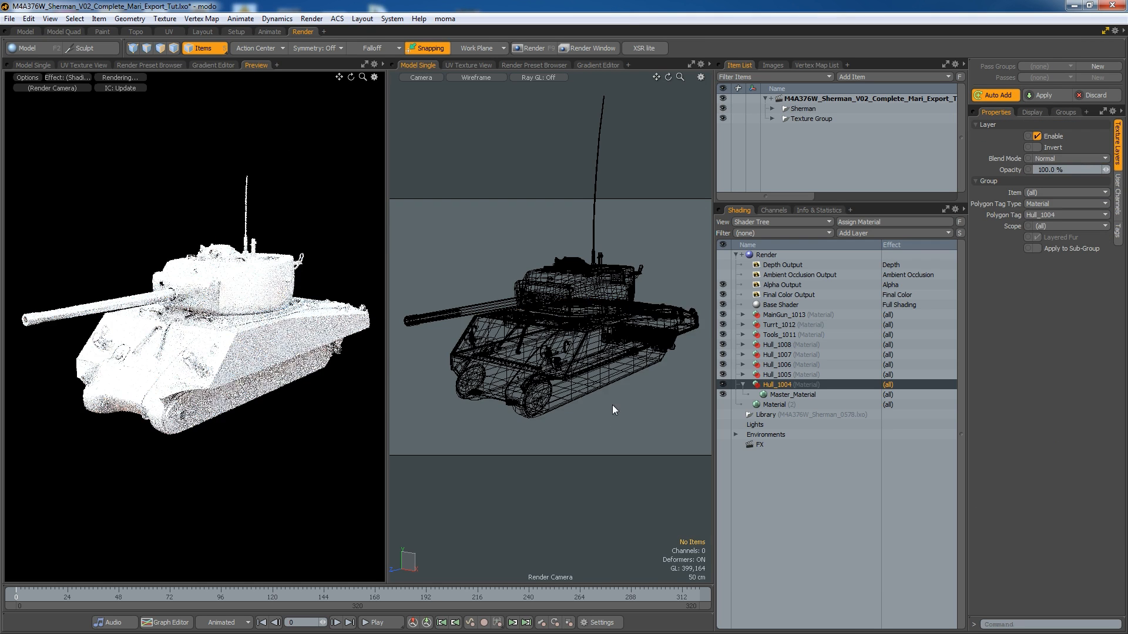
alt+drag(618, 382, 611, 396)
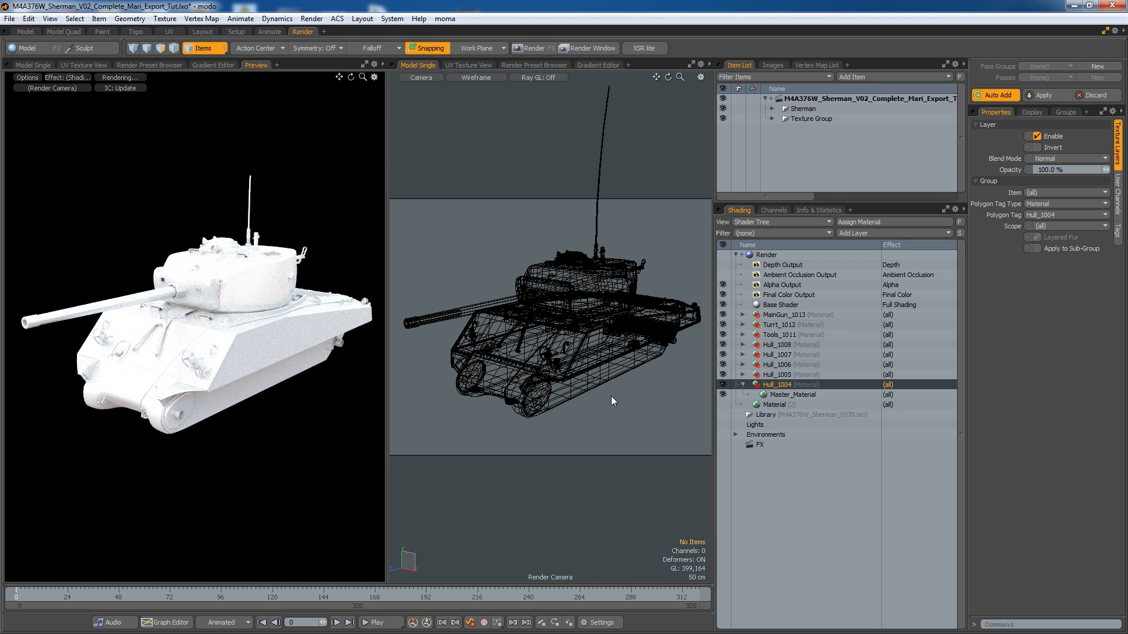
click(912, 234)
mouse_move(918, 294)
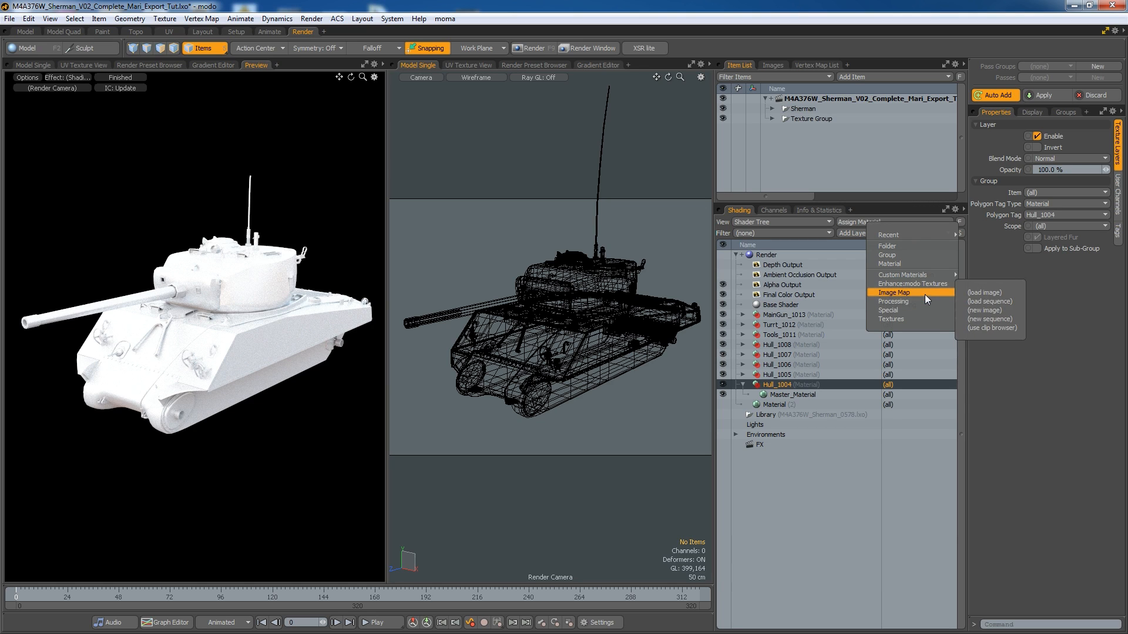
click(995, 293)
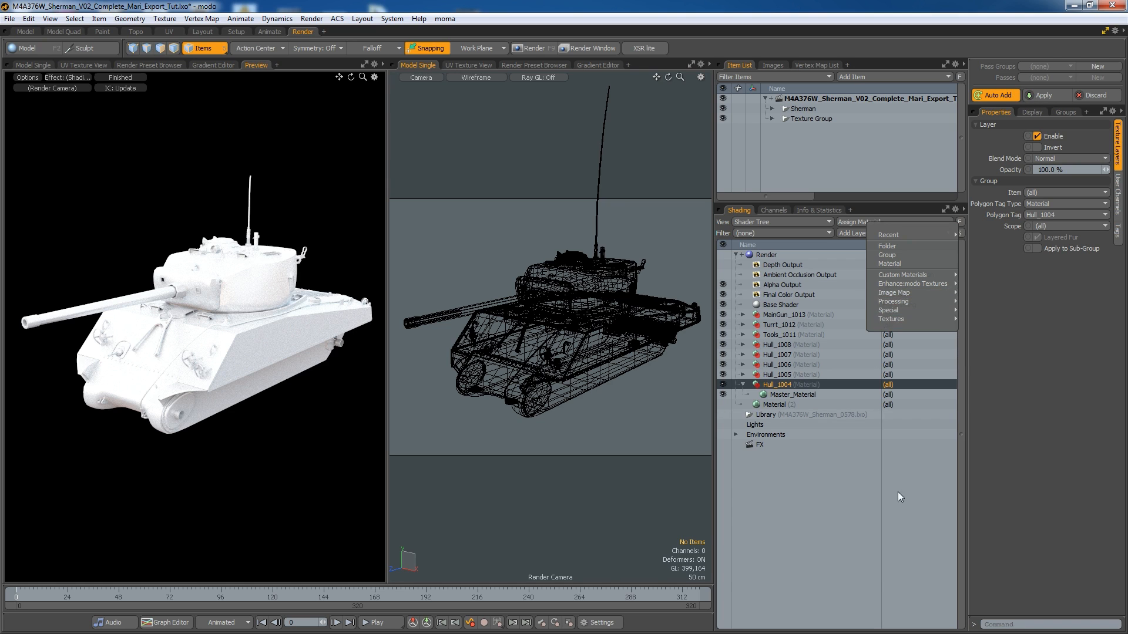
click(787, 392)
click(781, 387)
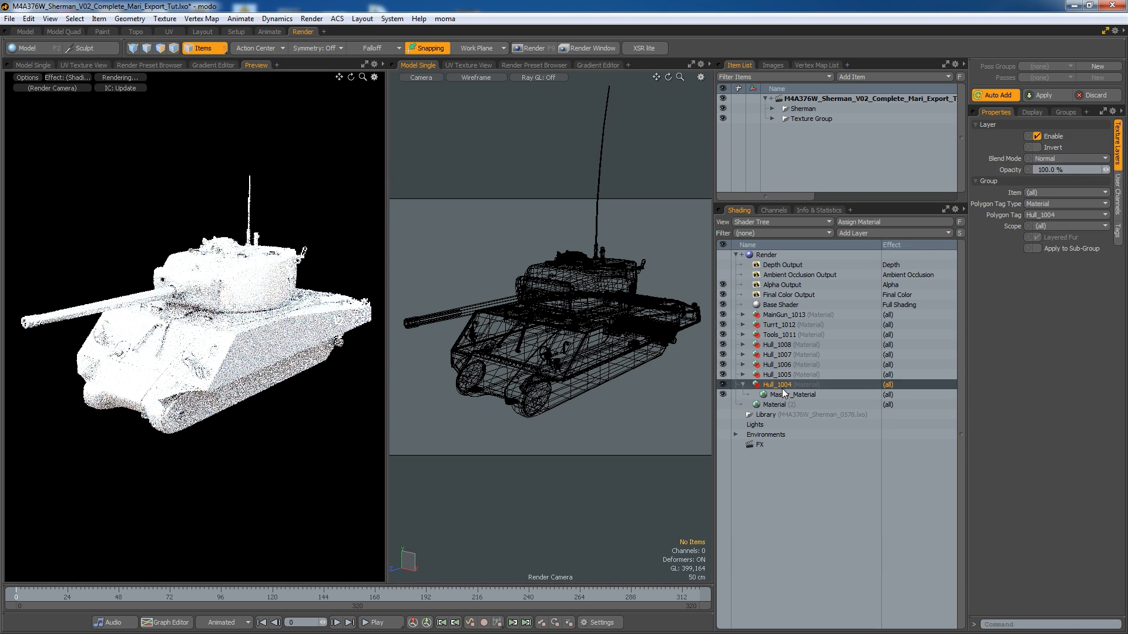
Step: Load the images Sherman_Hull_Diff.1004 and Sherman_Hull_Spec.1004 as image map layers in the Hull_1004 group
click(911, 232)
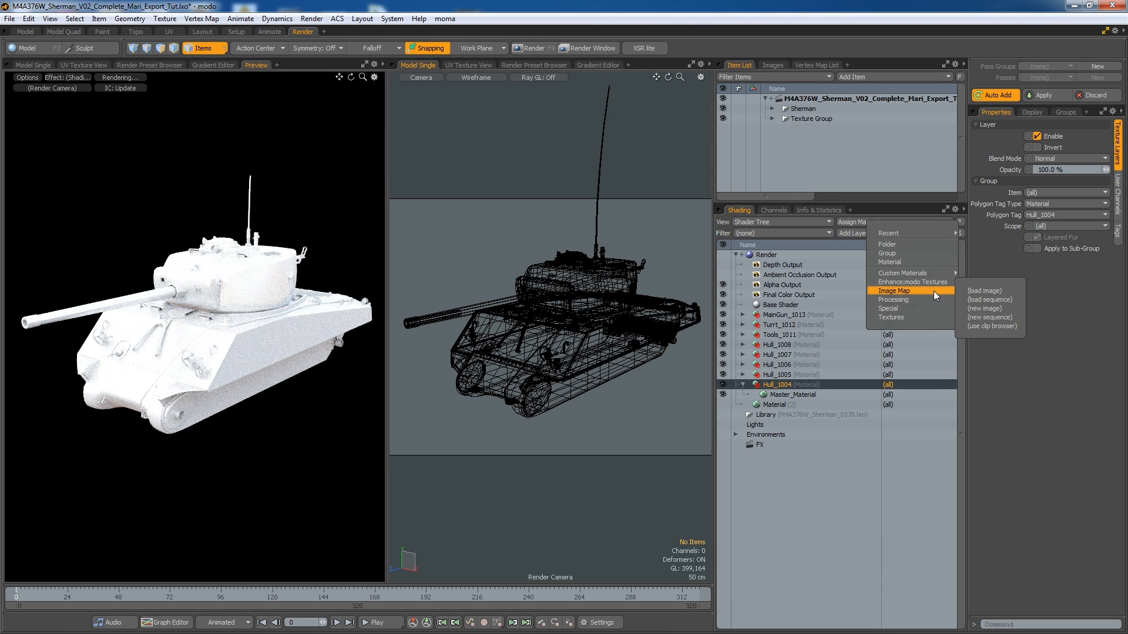
click(988, 291)
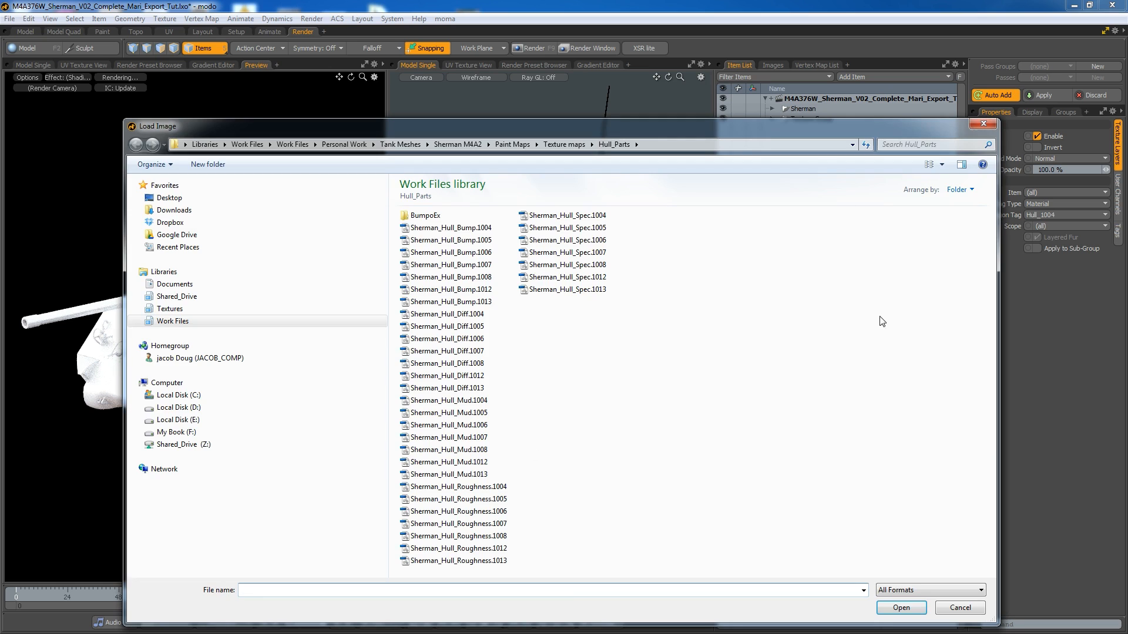
drag(621, 128, 675, 145)
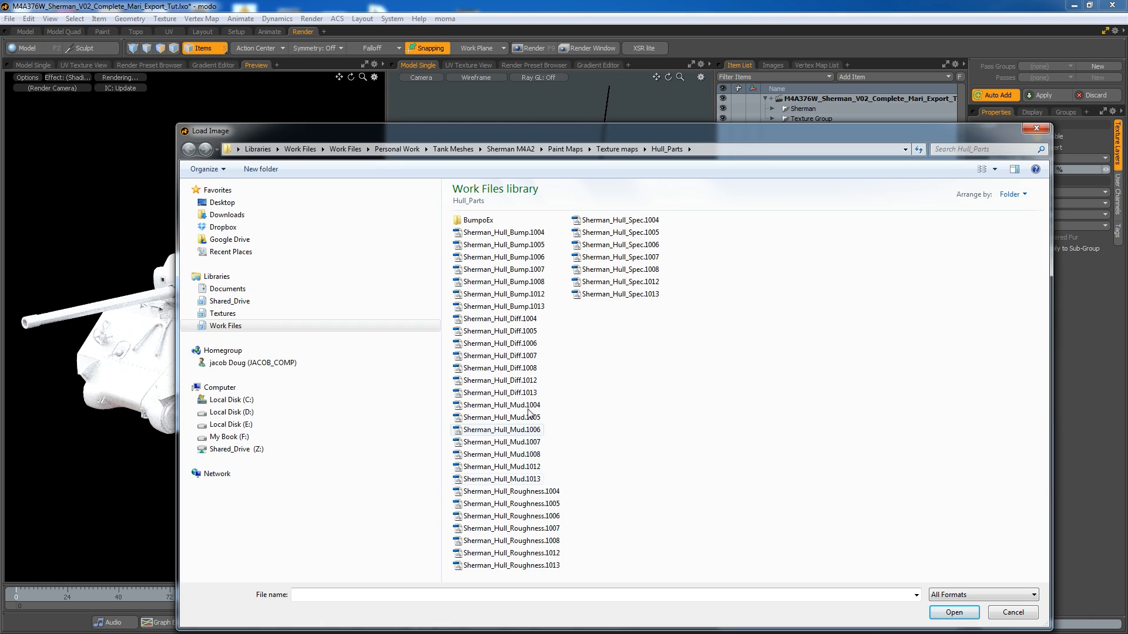
double_click(489, 322)
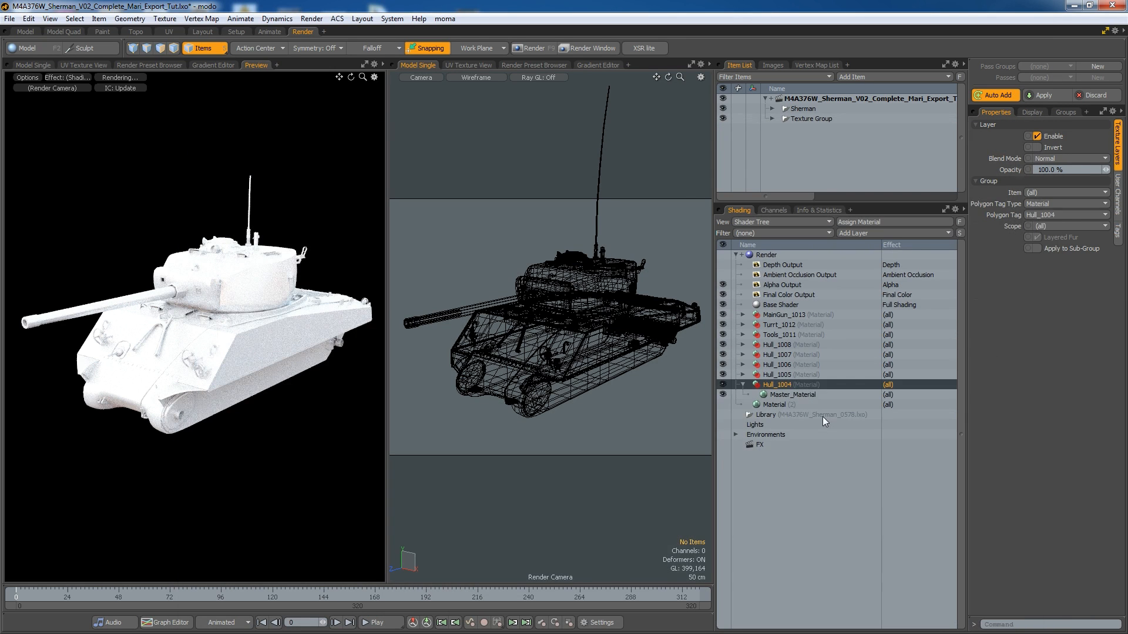
click(880, 235)
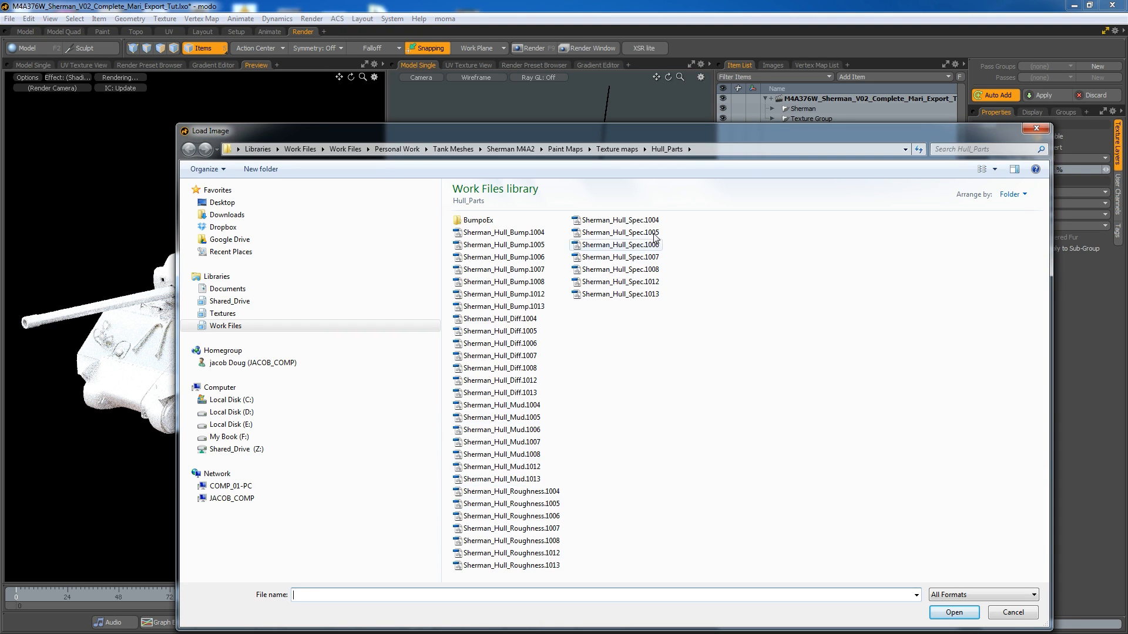
double_click(620, 220)
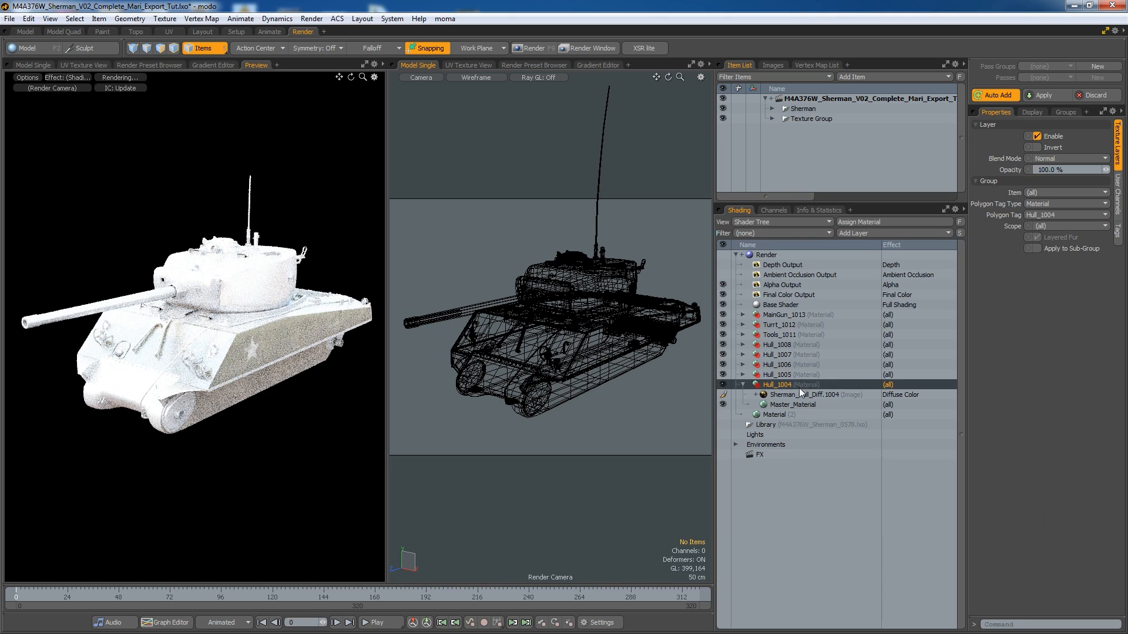
Step: Load the image Sherman_Hull_Bump.1004 as another image map layer in the Hull_1004 group
click(790, 386)
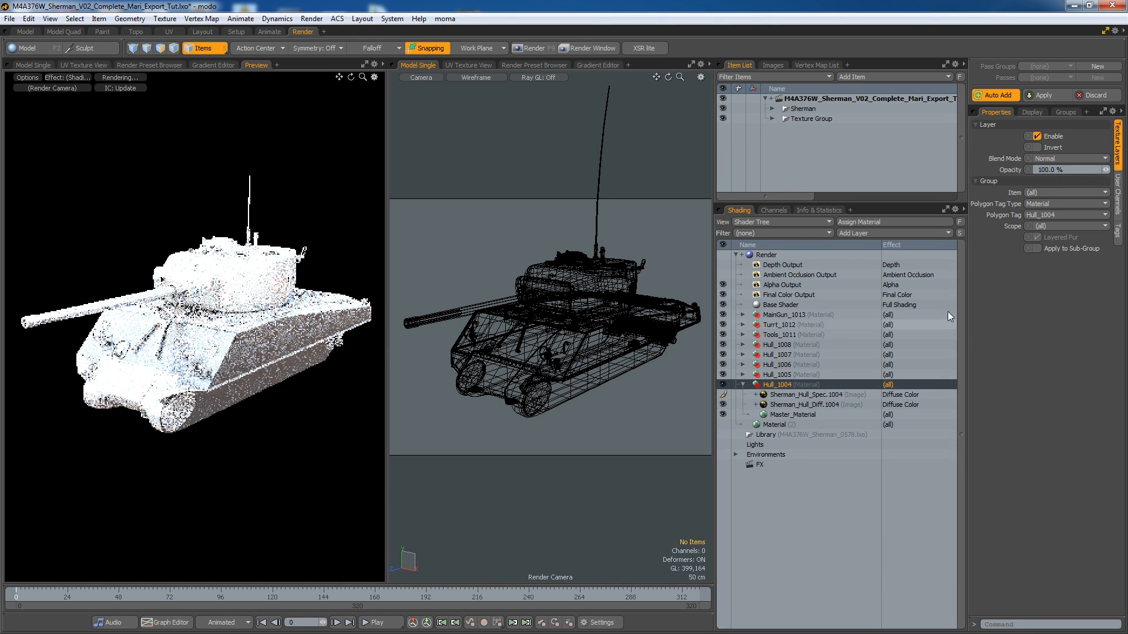
click(922, 234)
mouse_move(932, 305)
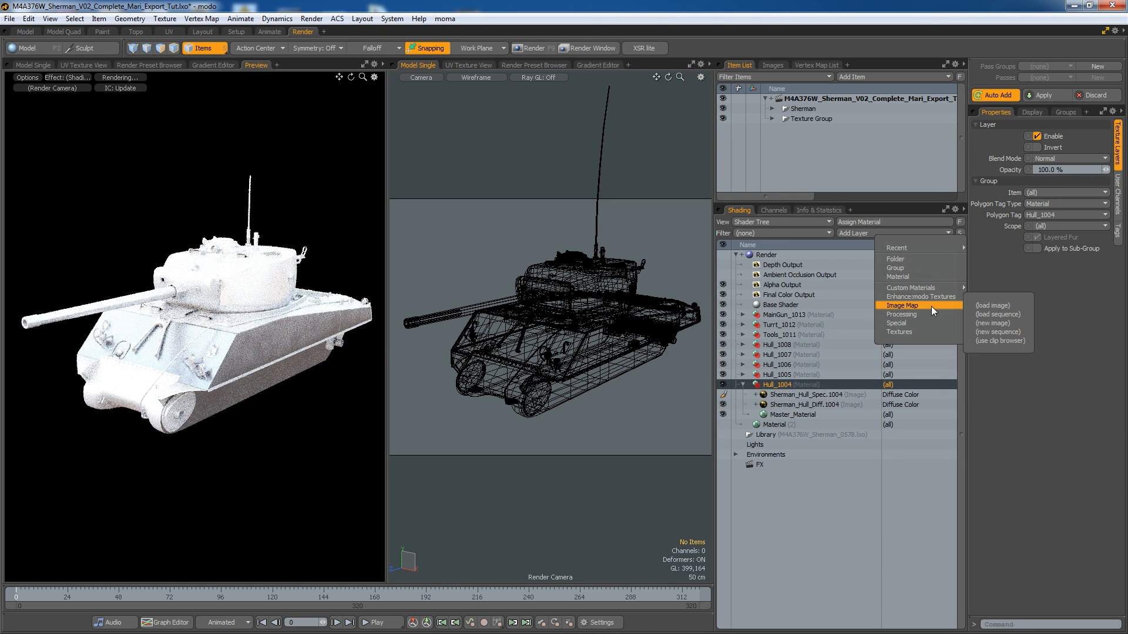
click(982, 305)
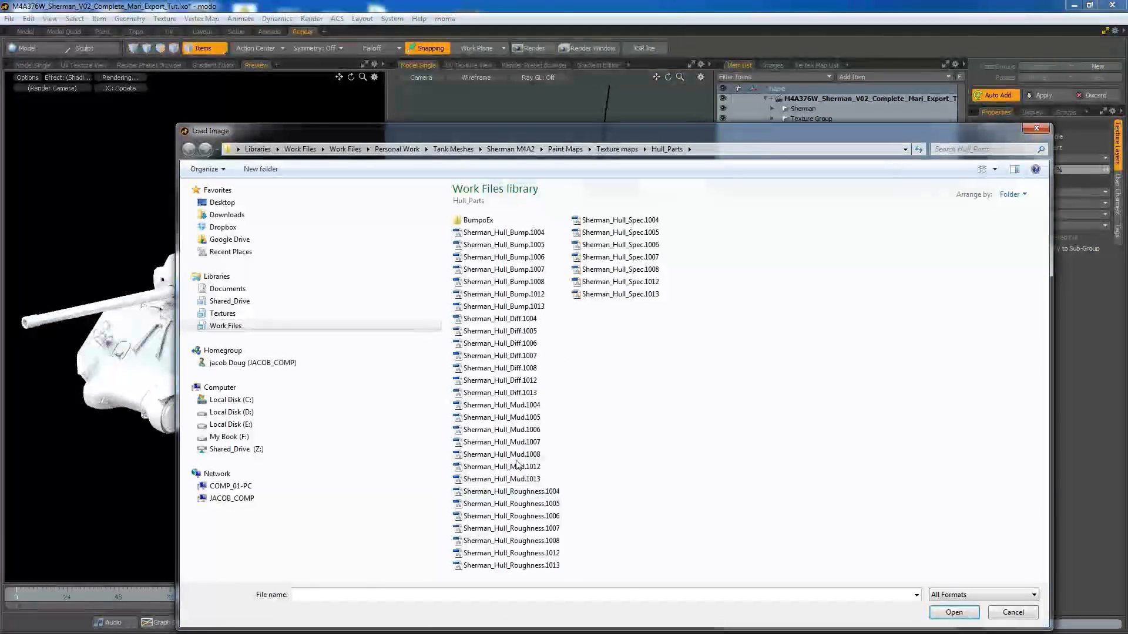
double_click(527, 234)
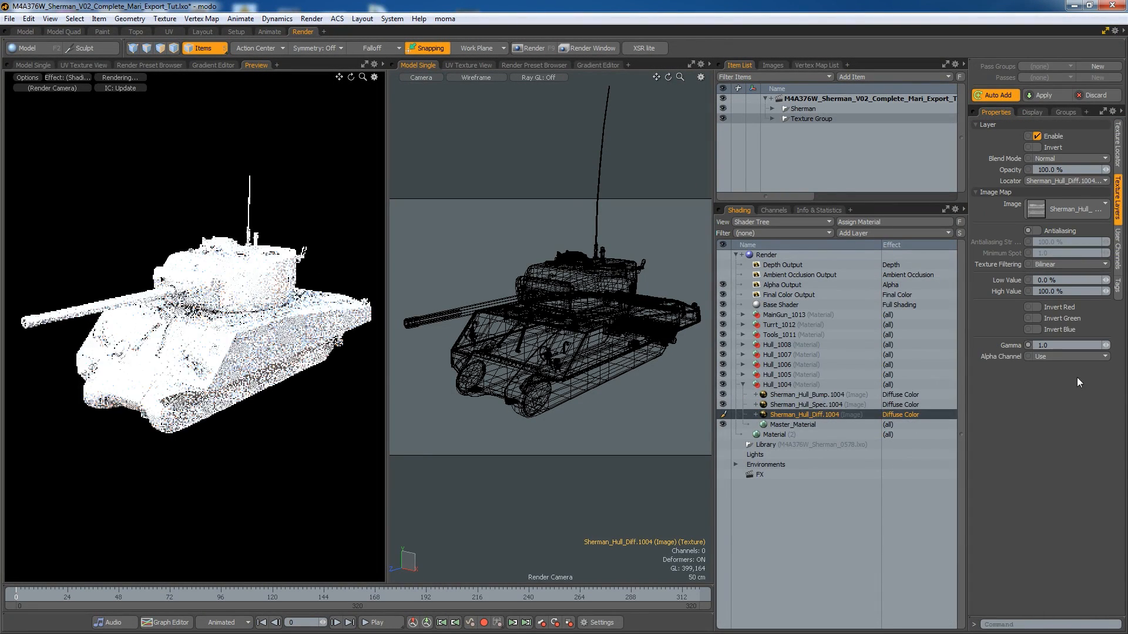
Step: Set the gamma of Sherman_Hull_Diff.1004 to 0.4545 and the gamma of Sherman_Hull_Spec.1004 to 0.35
drag(1060, 345, 1002, 357)
text(.4545)
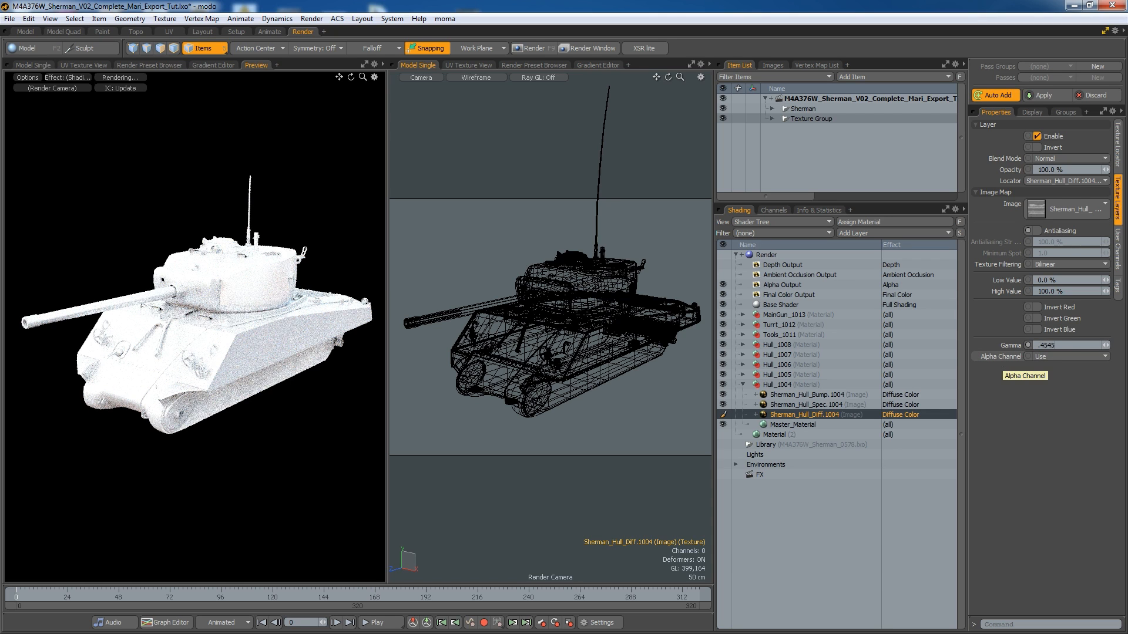
click(823, 404)
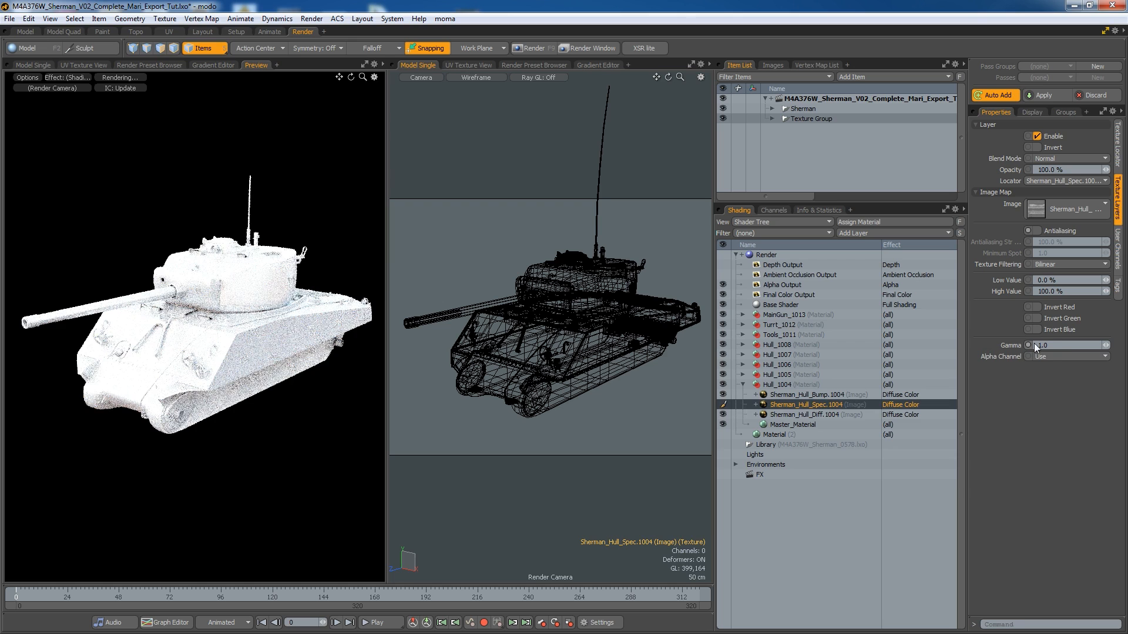
text(.35)
key(Return)
Step: Change the effect of the Sherman_Hull_Bump.1004 layer to Bump
click(825, 396)
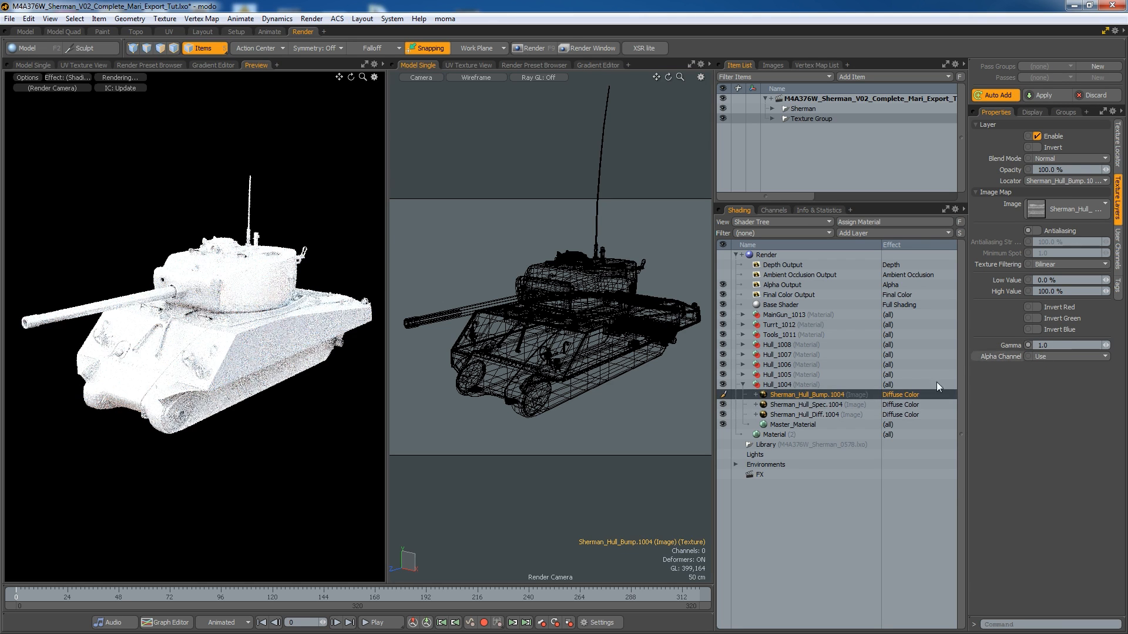
click(915, 395)
mouse_move(926, 456)
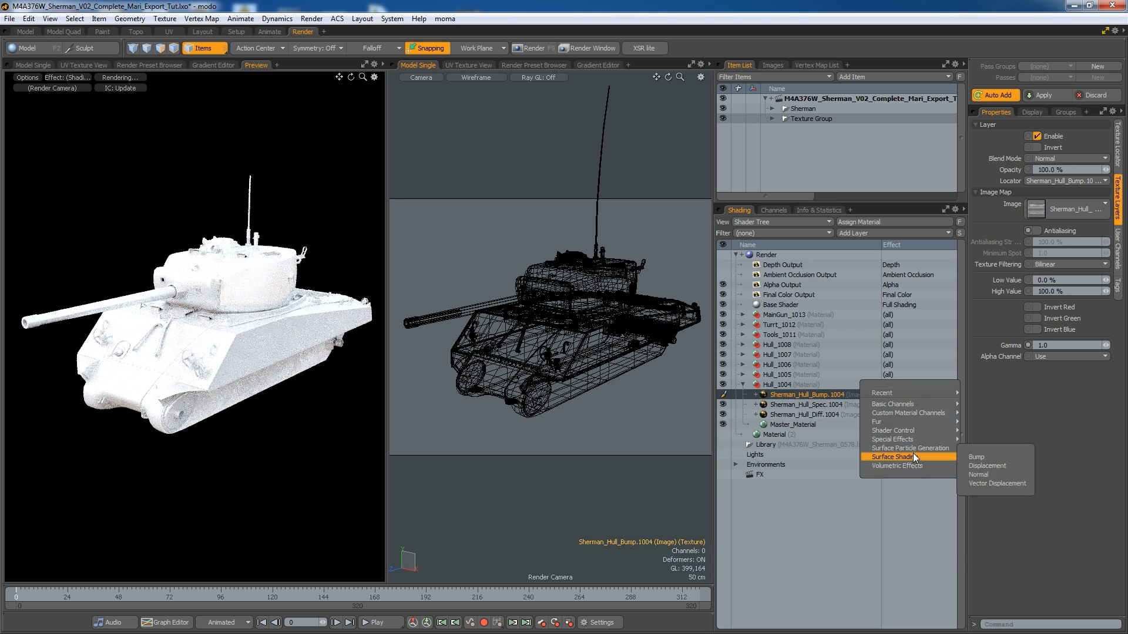
click(993, 457)
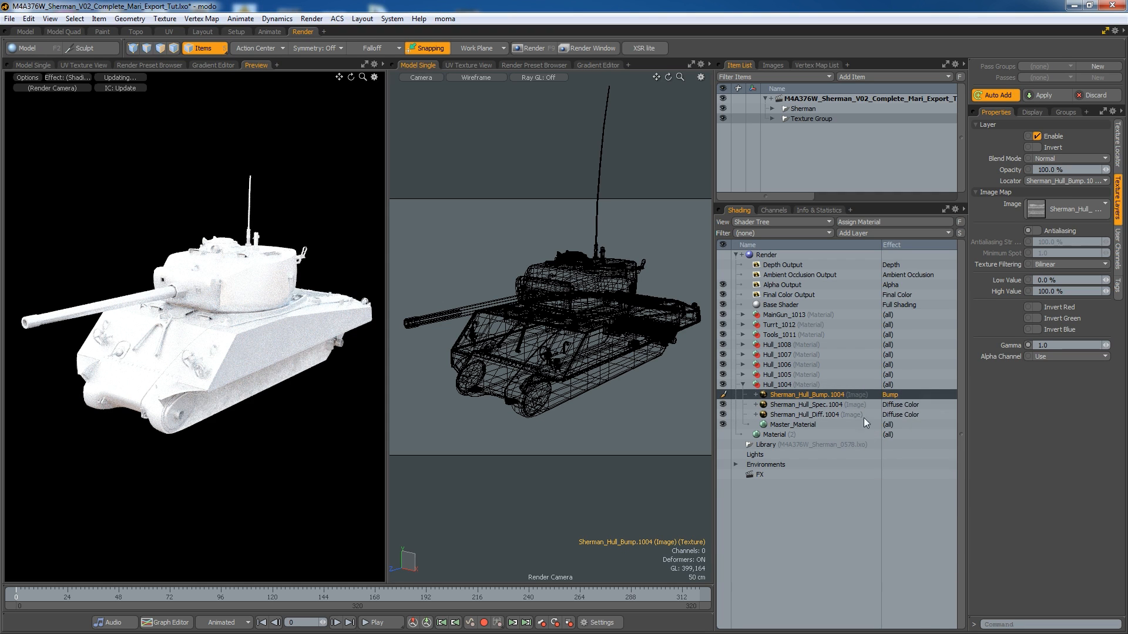
Step: Change the effect of the Sherman_Hull_Spec.1004 layer to Specular Amount
click(855, 405)
right_click(855, 405)
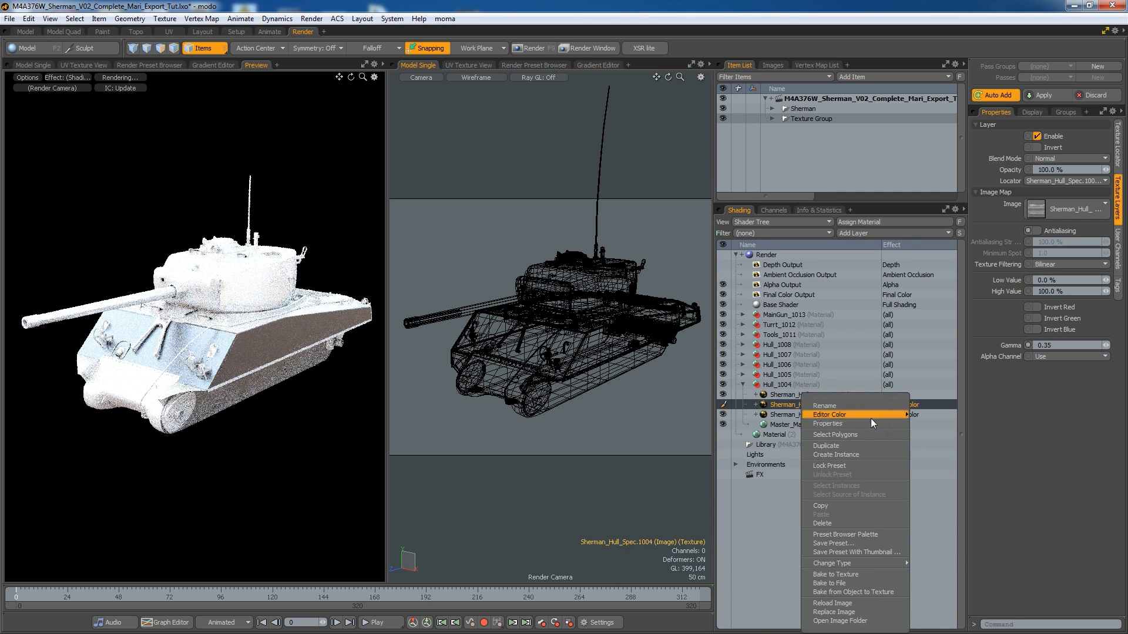
click(900, 509)
click(923, 407)
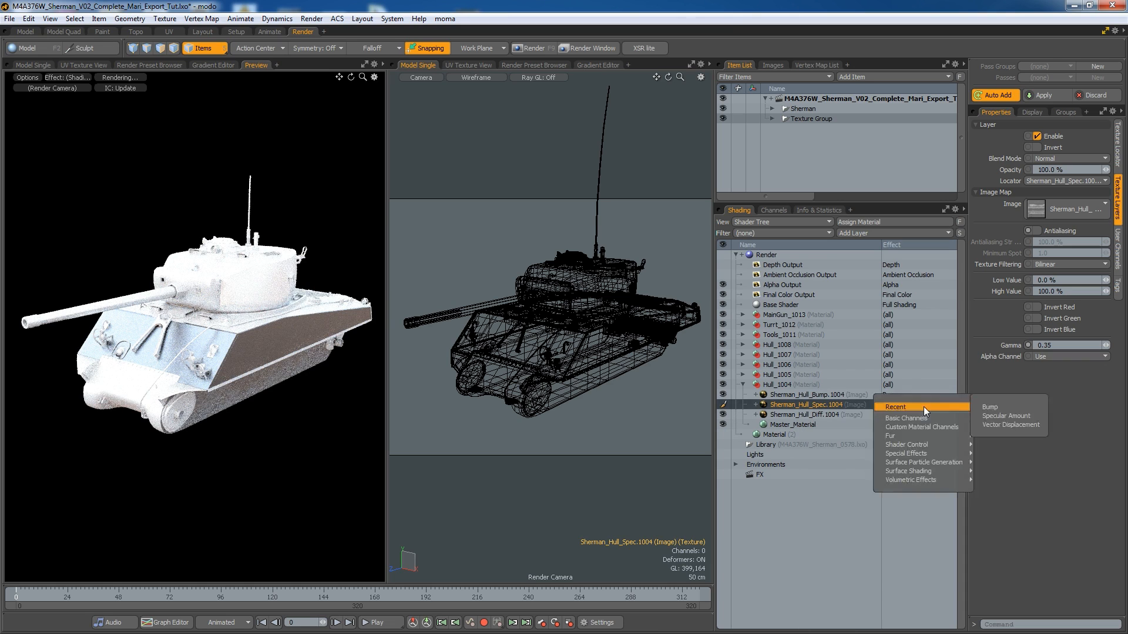
mouse_move(933, 415)
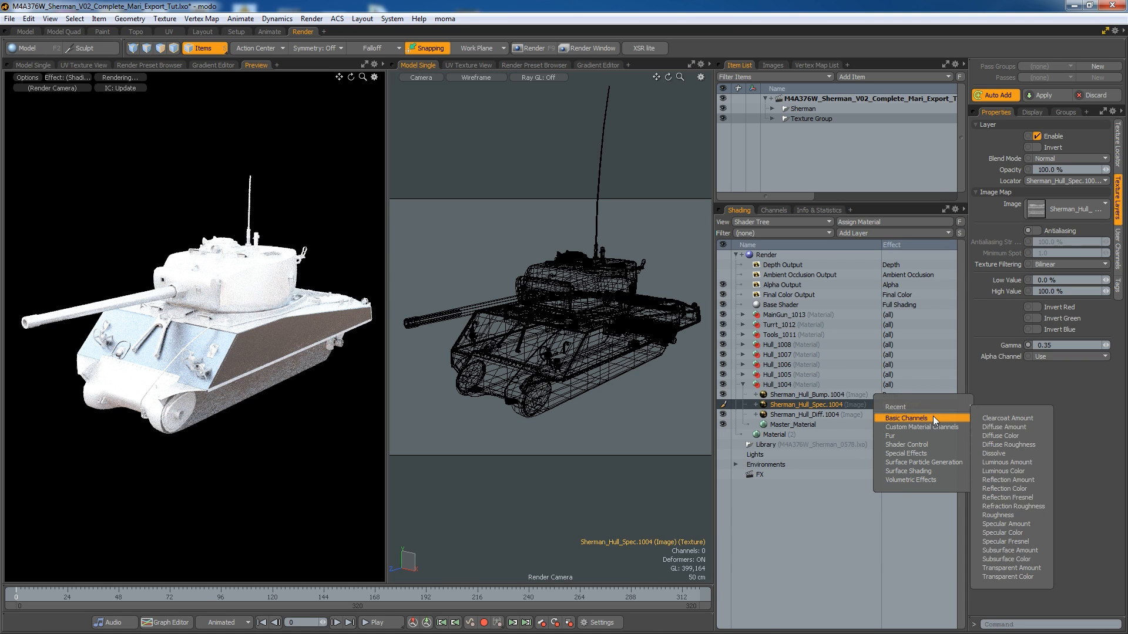
click(1023, 524)
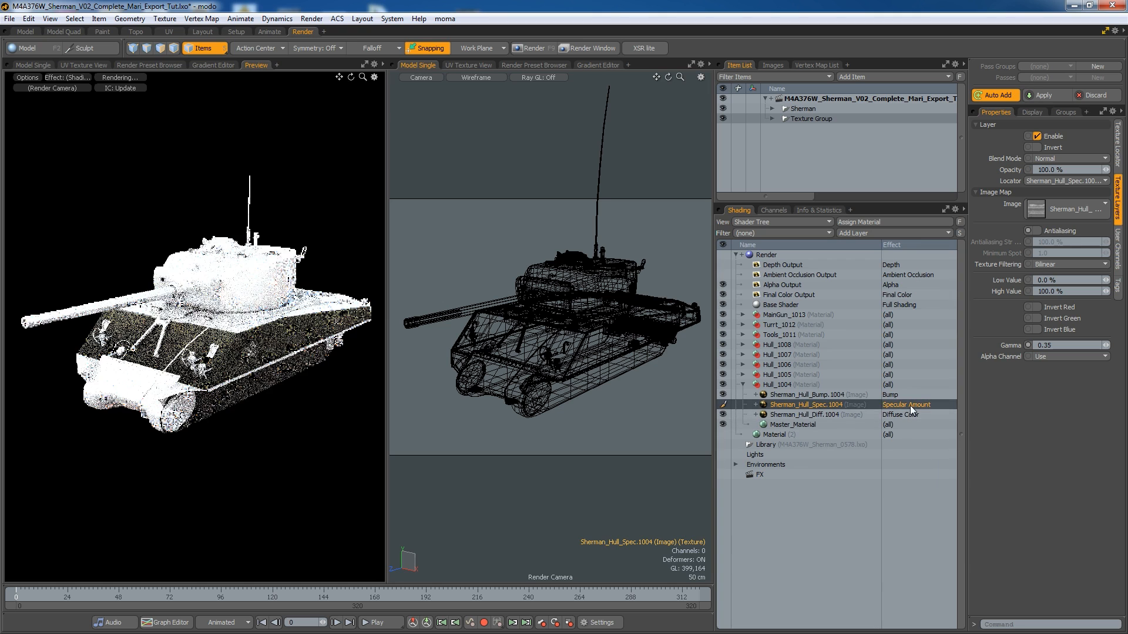
Step: Select Master_Material in the Hull_1004 group, enlarge the render preview and frame the tank more closely in it
click(795, 424)
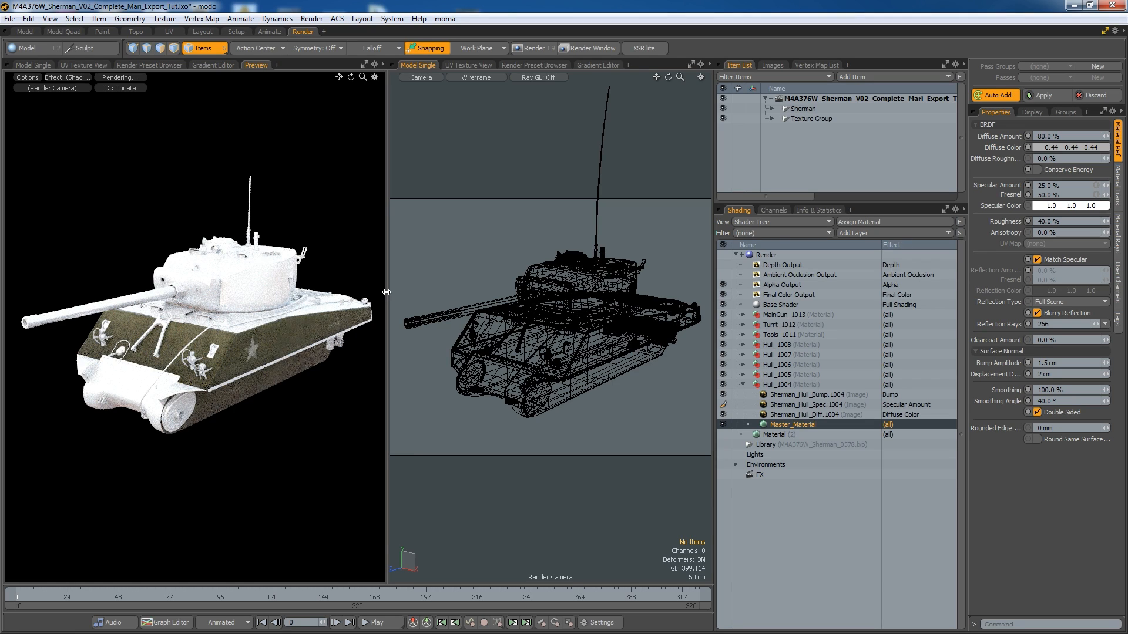
drag(386, 292, 425, 291)
ctrl+alt+drag(235, 417, 309, 407)
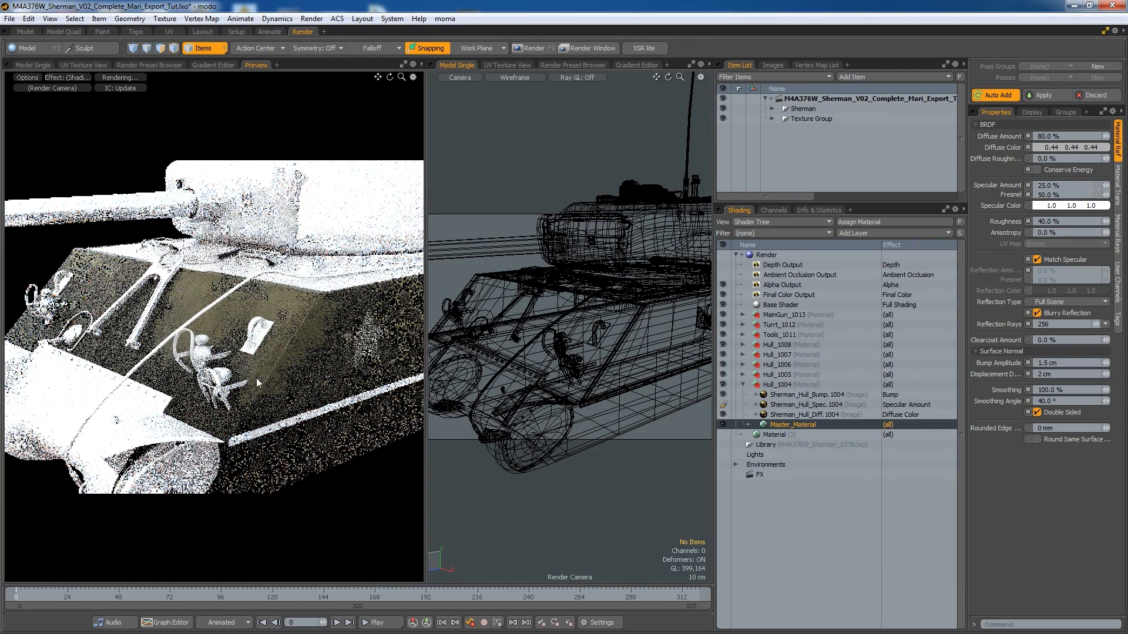
drag(427, 265, 484, 264)
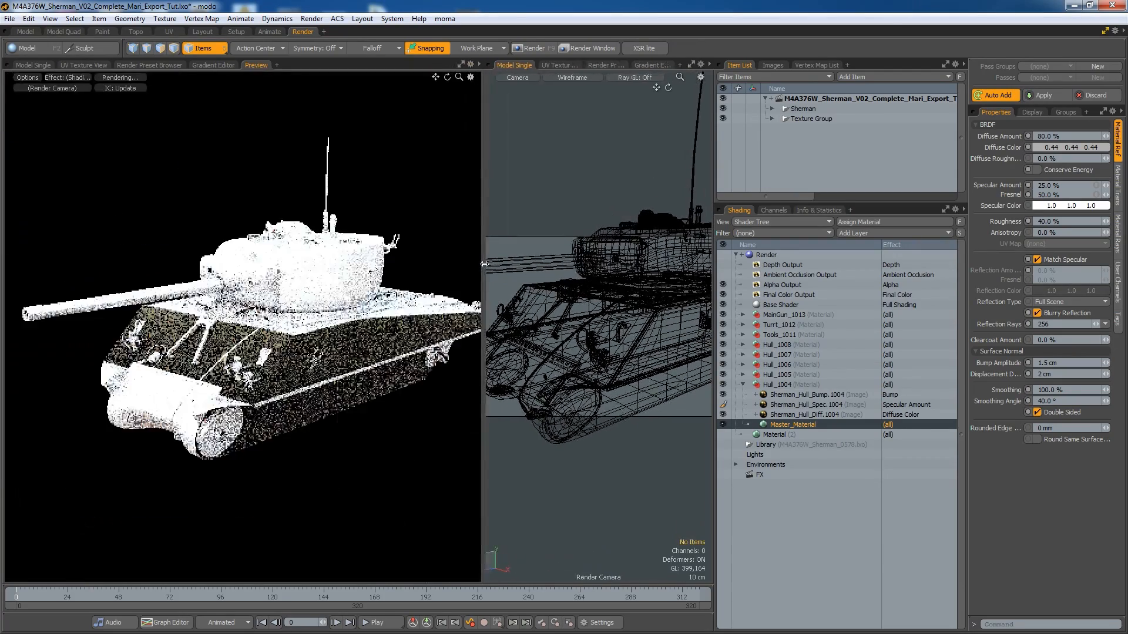
ctrl+alt+drag(291, 363, 277, 394)
alt+drag(299, 378, 234, 323)
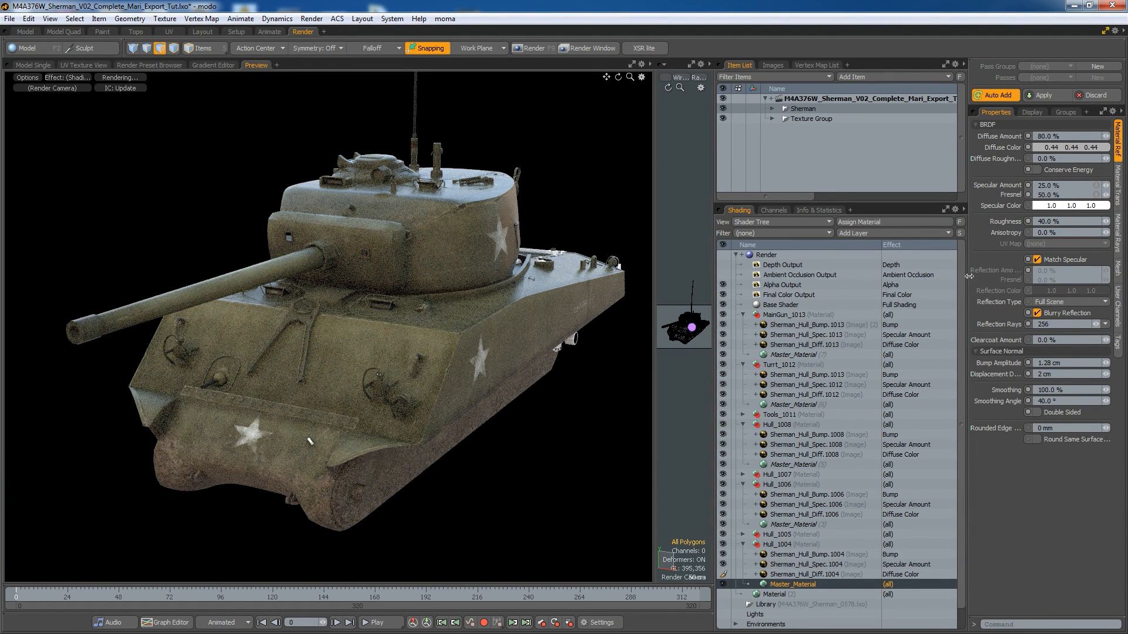
Step: Toggle Match Specular off and back on for Master_Material, and raise its bump amplitude to 1.74 cm
drag(965, 283, 952, 282)
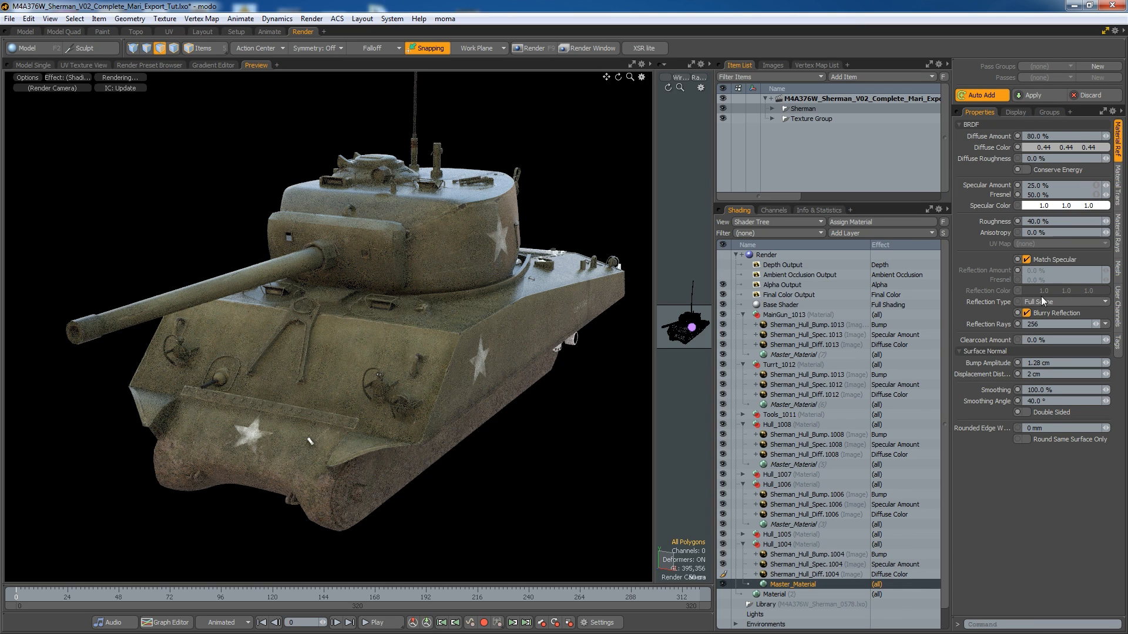
click(1045, 262)
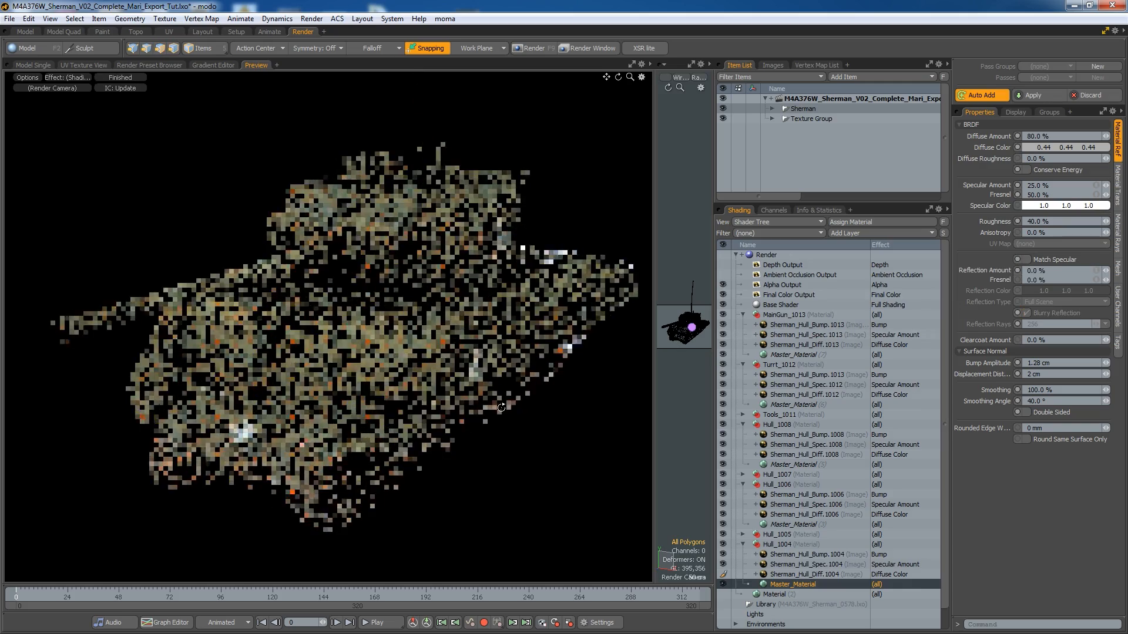
click(1051, 258)
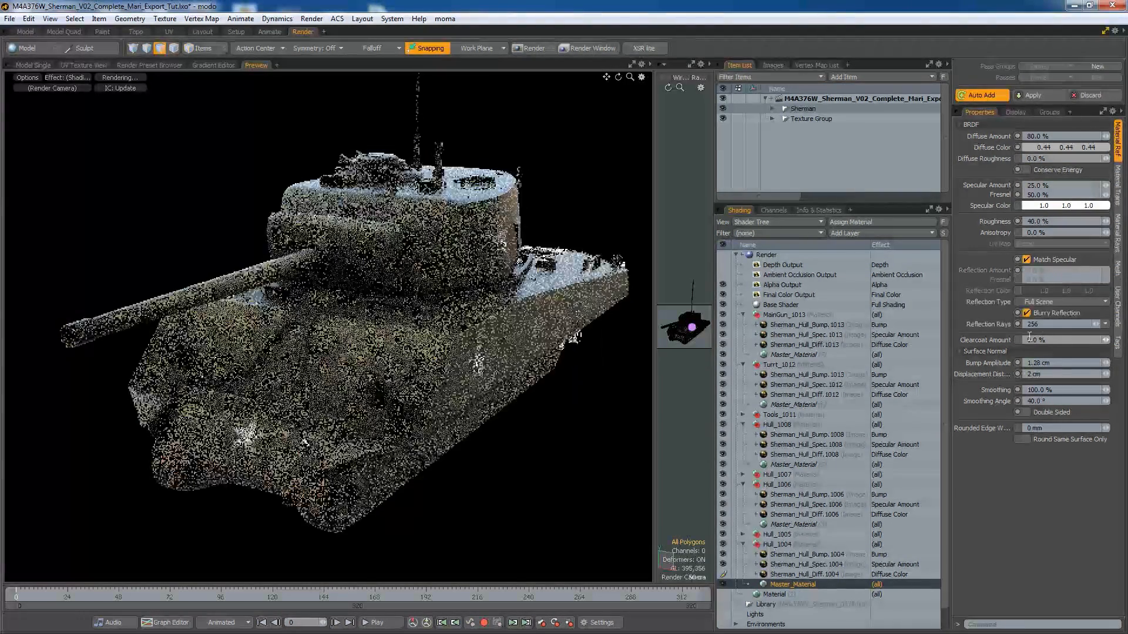
click(1038, 324)
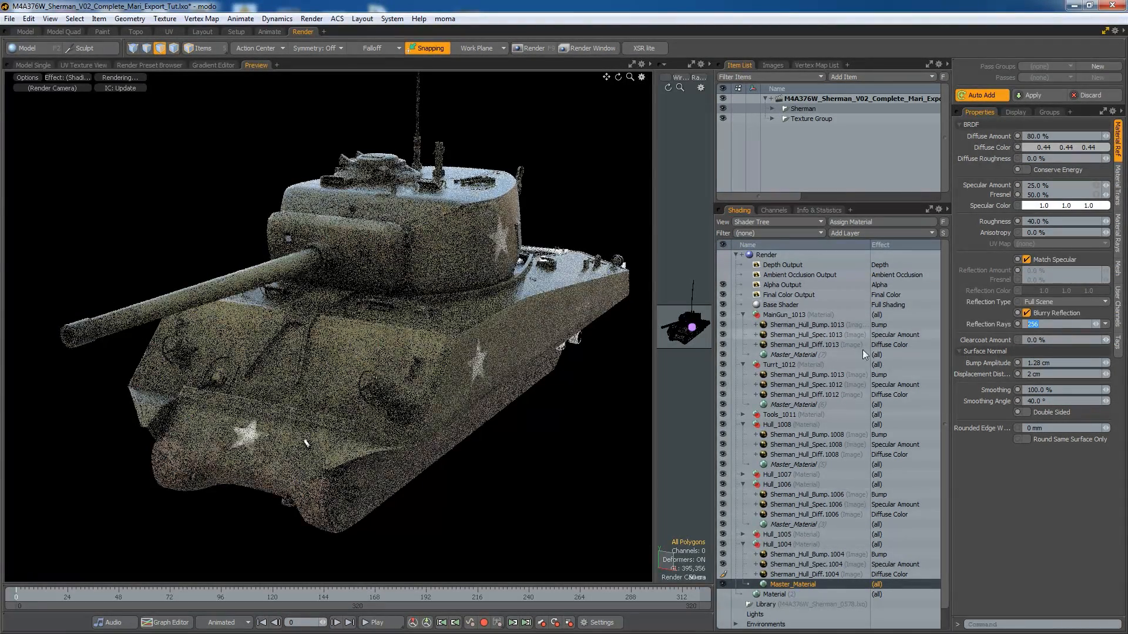
mouse_move(1105, 363)
mouse_down()
mouse_move(1092, 362)
mouse_move(1117, 362)
mouse_up()
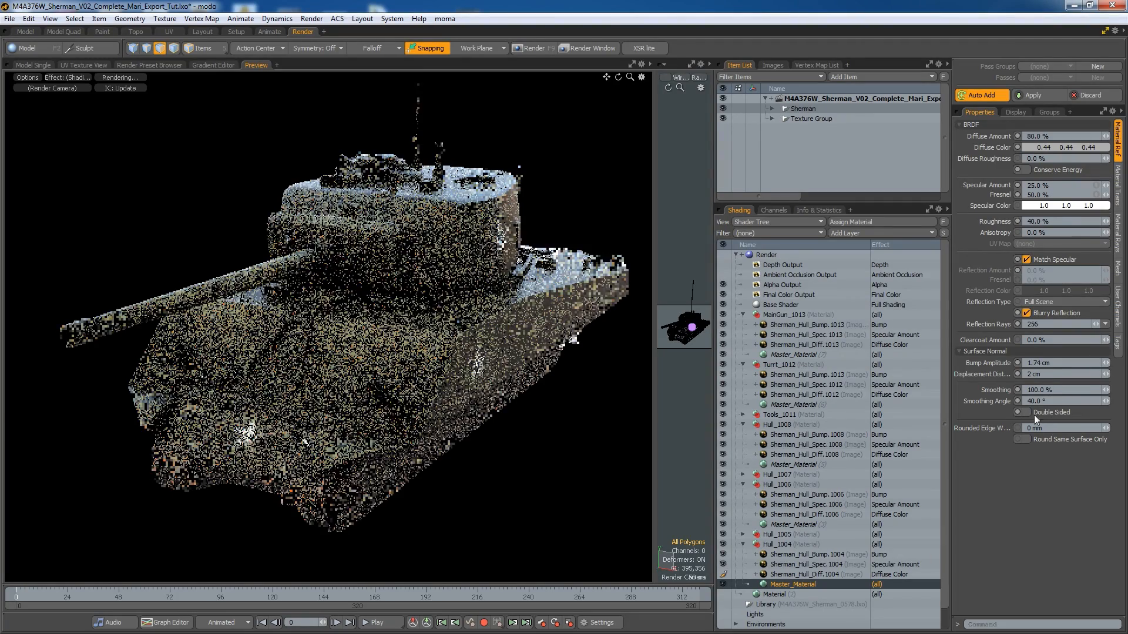